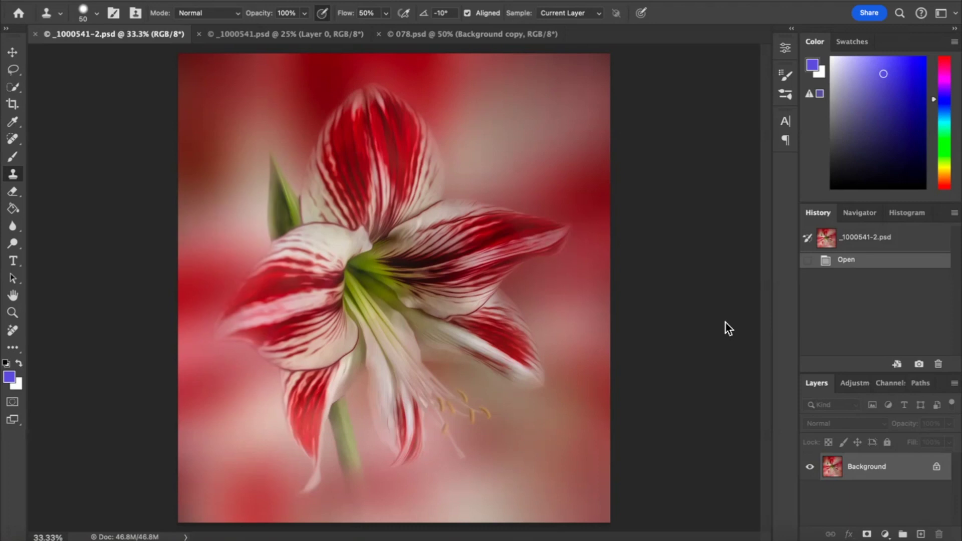
# - Examine the original flower photo on its black background in _1000541.psd at closer zoom
pyautogui.click(299, 34)
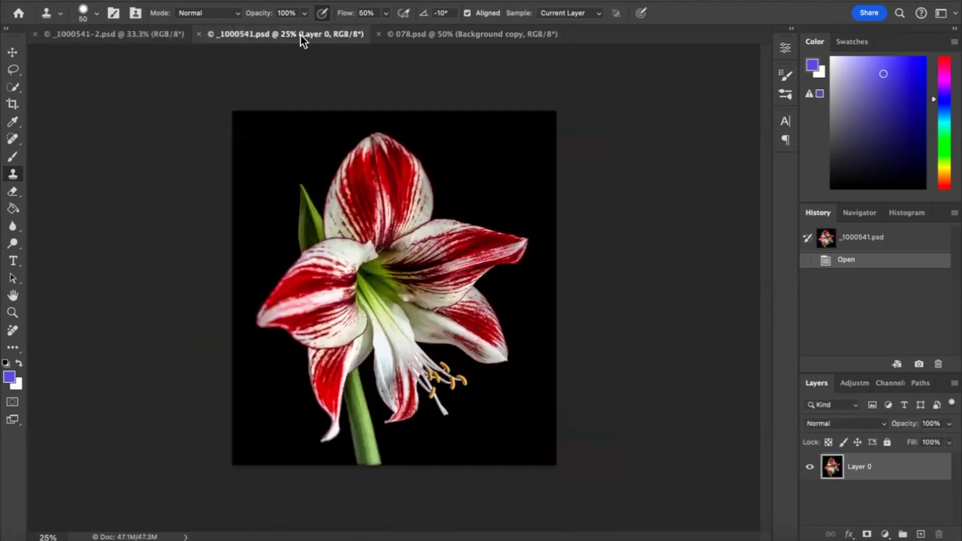
pyautogui.click(13, 313)
pyautogui.moveTo(450, 339); pyautogui.dragTo(460, 341)
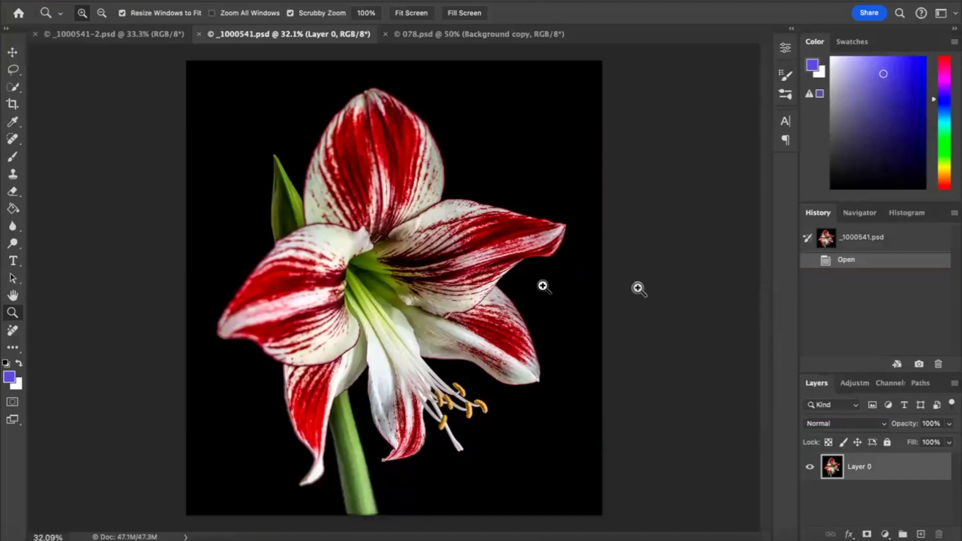
pyautogui.moveTo(398, 276)
pyautogui.mouseDown()
pyautogui.moveTo(443, 269)
pyautogui.moveTo(401, 283)
pyautogui.mouseUp()
pyautogui.scroll(10, 763, 191)
pyautogui.scroll(-1, 763, 211)
pyautogui.moveTo(763, 211); pyautogui.dragTo(780, 280)
pyautogui.moveTo(511, 273); pyautogui.dragTo(475, 285)
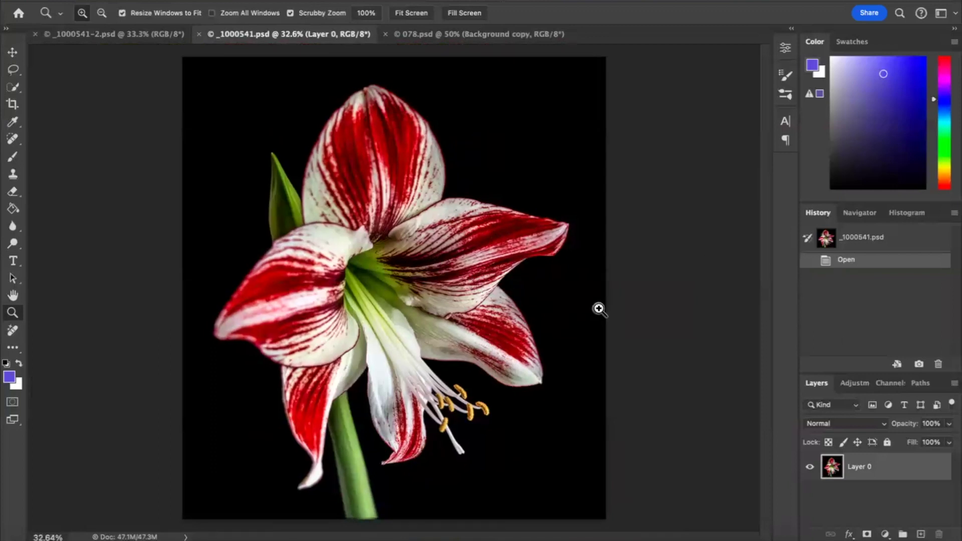
# - Duplicate the Background layer of the finished flower image _1000541-2.psd
pyautogui.hotkey('ctrl', 'shift', 'Tab')
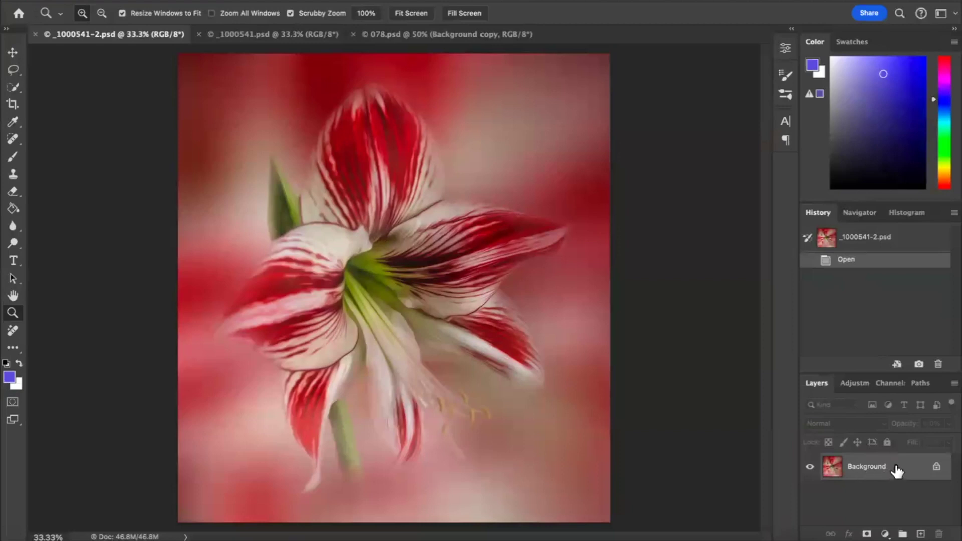
pyautogui.moveTo(900, 470); pyautogui.dragTo(923, 533)
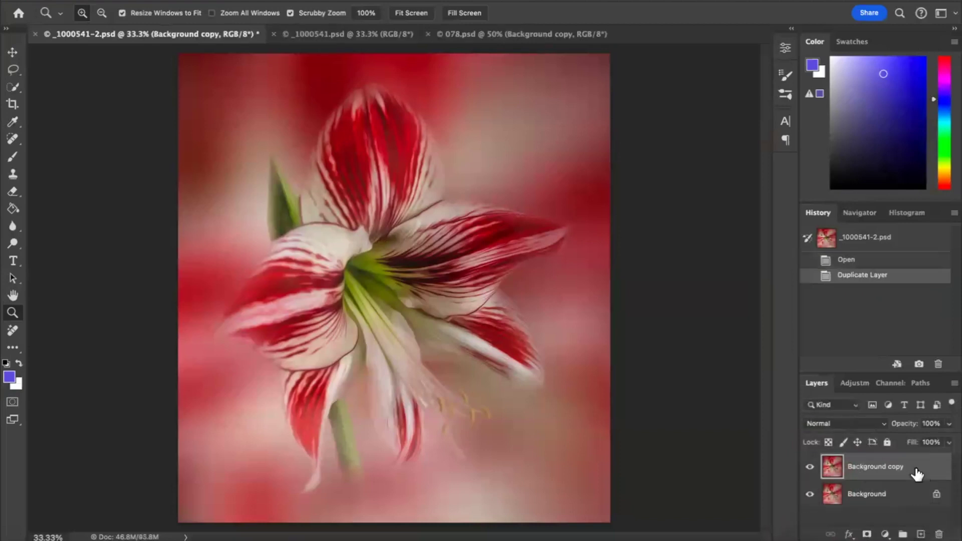
# - Crop _1000541.psd tightly on all four sides so the flower's petals fill most of the frame
pyautogui.hotkey('ctrl', 'Tab')
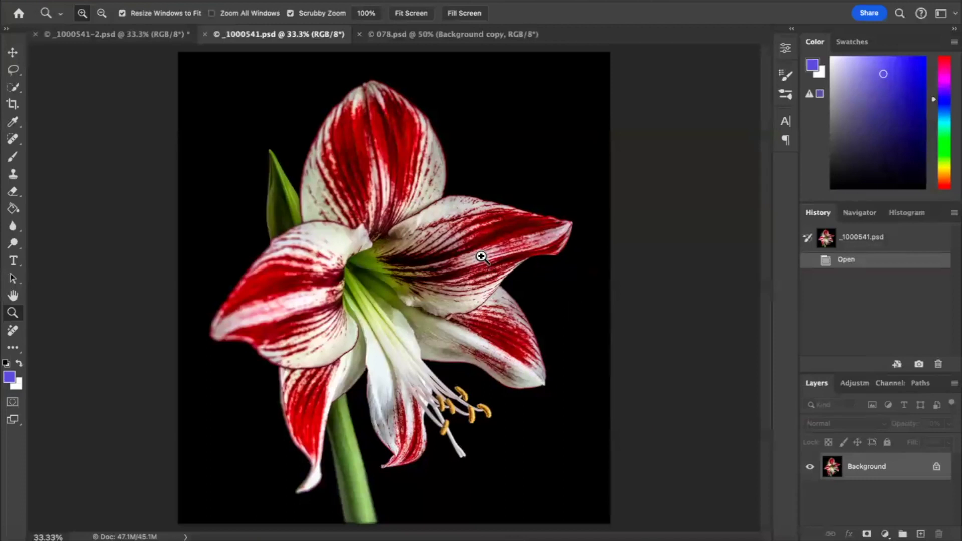
pyautogui.click(13, 104)
pyautogui.moveTo(396, 53); pyautogui.dragTo(396, 89)
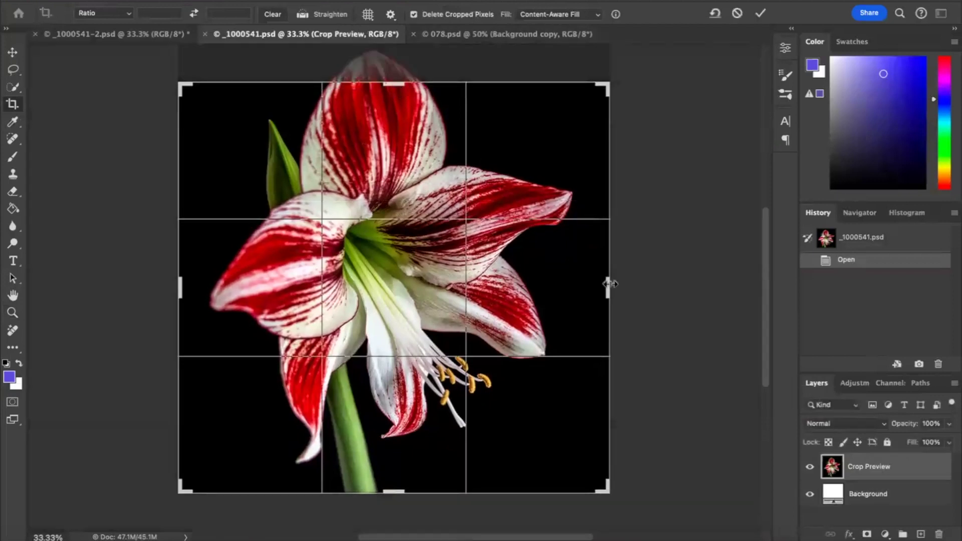
pyautogui.moveTo(608, 285); pyautogui.dragTo(558, 284)
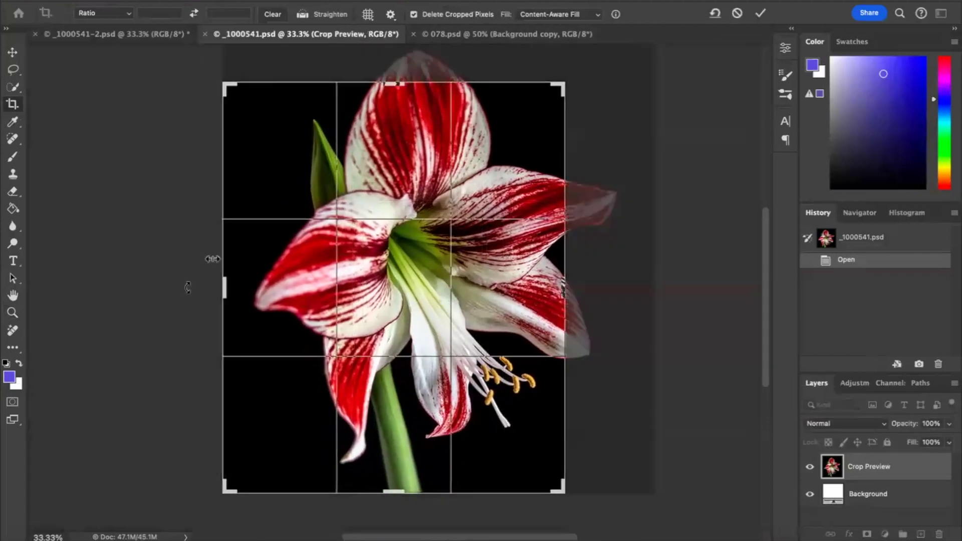
pyautogui.moveTo(224, 287); pyautogui.dragTo(248, 290)
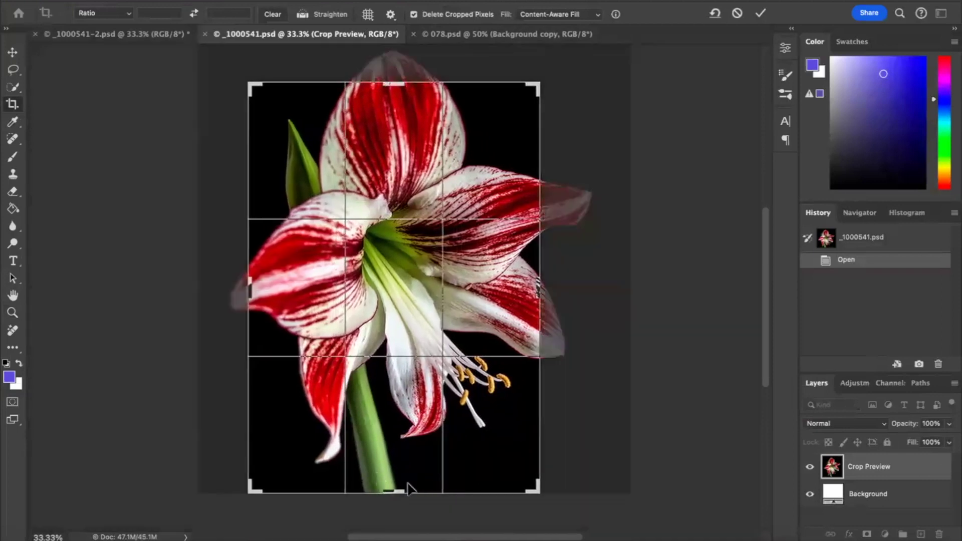
pyautogui.moveTo(391, 490); pyautogui.dragTo(386, 451)
pyautogui.press('Return')
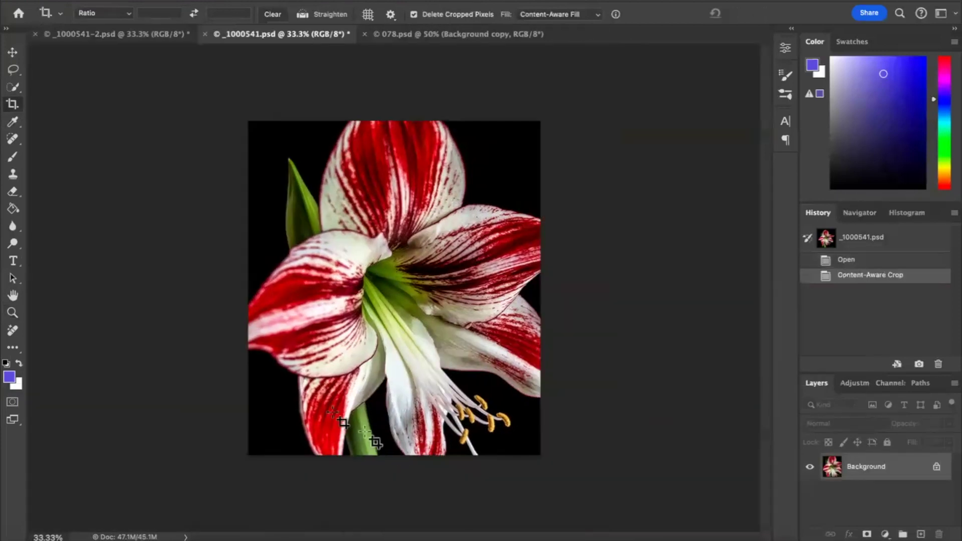
# - Clone the striped texture of the upper petal over the black background around the flower's upper half with a 300-pixel Clone Stamp brush
pyautogui.click(13, 175)
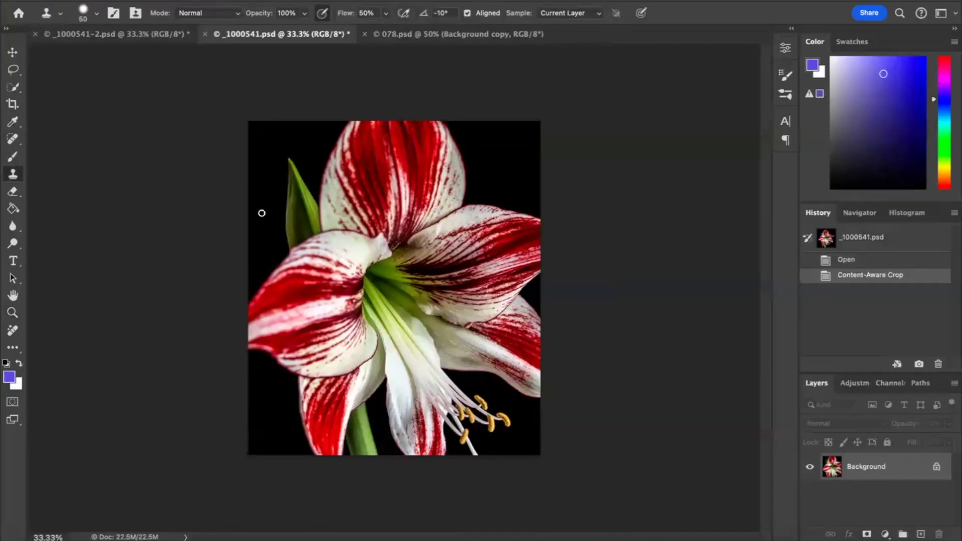
pyautogui.press(']')
pyautogui.press(']')
pyautogui.press(']')
pyautogui.press(']')
pyautogui.press(']')
pyautogui.press(']')
pyautogui.press(']')
pyautogui.press(']')
pyautogui.press(']')
pyautogui.press(']')
pyautogui.press(']')
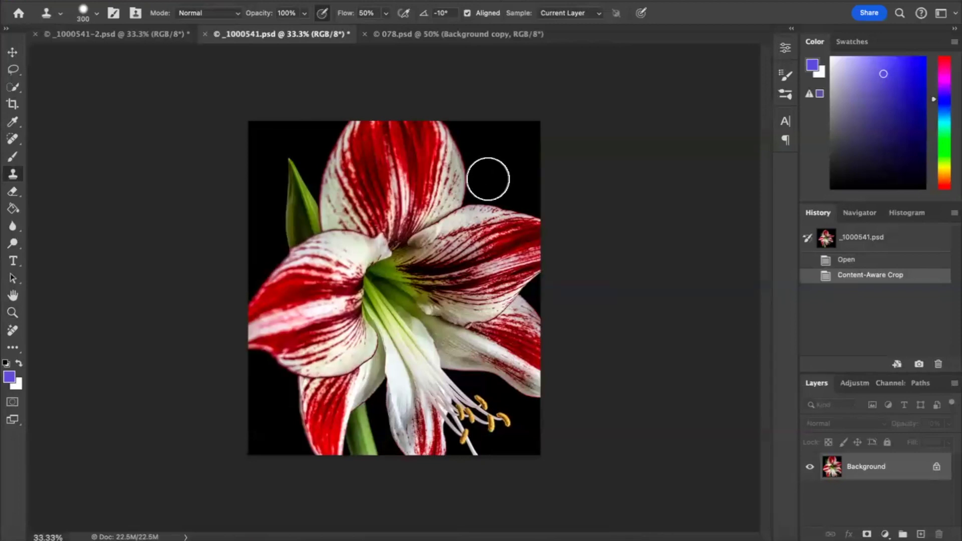
pyautogui.keyDown('alt'); pyautogui.click(433, 191); pyautogui.keyUp('alt')
pyautogui.moveTo(456, 151)
pyautogui.mouseDown()
pyautogui.moveTo(461, 128)
pyautogui.moveTo(479, 128)
pyautogui.moveTo(426, 125)
pyautogui.moveTo(465, 128)
pyautogui.moveTo(475, 170)
pyautogui.moveTo(446, 181)
pyautogui.moveTo(455, 160)
pyautogui.moveTo(473, 172)
pyautogui.moveTo(462, 190)
pyautogui.moveTo(540, 207)
pyautogui.moveTo(522, 147)
pyautogui.moveTo(492, 120)
pyautogui.moveTo(515, 135)
pyautogui.moveTo(490, 155)
pyautogui.moveTo(517, 178)
pyautogui.moveTo(536, 137)
pyautogui.mouseUp()
pyautogui.moveTo(543, 181)
pyautogui.mouseDown()
pyautogui.moveTo(526, 197)
pyautogui.moveTo(496, 196)
pyautogui.mouseUp()
pyautogui.moveTo(340, 180)
pyautogui.mouseDown()
pyautogui.moveTo(313, 124)
pyautogui.moveTo(337, 125)
pyautogui.moveTo(264, 137)
pyautogui.moveTo(321, 170)
pyautogui.moveTo(301, 189)
pyautogui.moveTo(310, 221)
pyautogui.moveTo(296, 211)
pyautogui.moveTo(346, 176)
pyautogui.moveTo(284, 129)
pyautogui.moveTo(262, 157)
pyautogui.moveTo(272, 178)
pyautogui.moveTo(261, 210)
pyautogui.moveTo(310, 213)
pyautogui.moveTo(240, 279)
pyautogui.moveTo(266, 241)
pyautogui.moveTo(311, 221)
pyautogui.mouseUp()
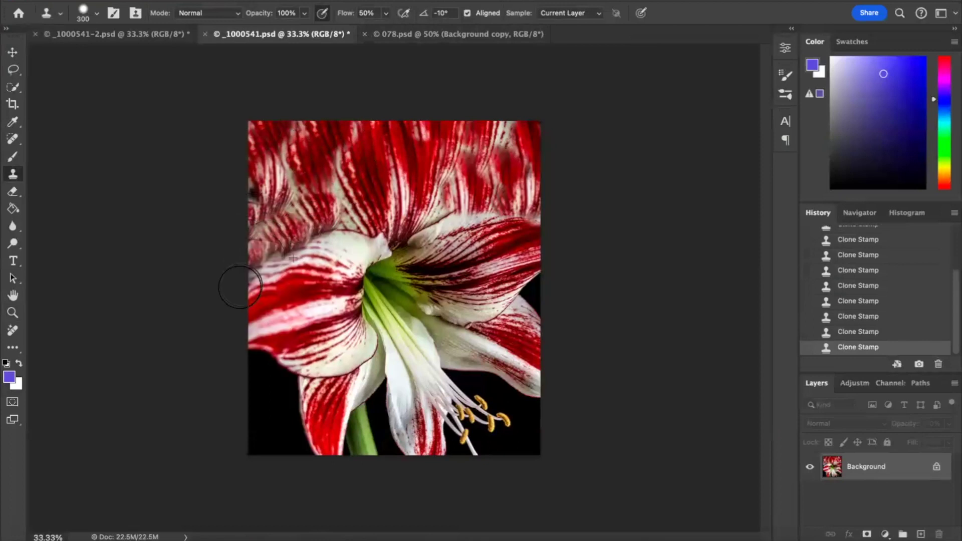
# - Resample the petals and clone their texture over the lower background, the flower's centre and the upper area until the whole canvas is covered
pyautogui.keyDown('alt'); pyautogui.click(397, 211); pyautogui.keyUp('alt')
pyautogui.moveTo(296, 337)
pyautogui.mouseDown()
pyautogui.moveTo(249, 361)
pyautogui.moveTo(280, 386)
pyautogui.moveTo(288, 320)
pyautogui.moveTo(257, 397)
pyautogui.moveTo(281, 453)
pyautogui.moveTo(290, 451)
pyautogui.moveTo(279, 323)
pyautogui.moveTo(274, 431)
pyautogui.moveTo(288, 459)
pyautogui.moveTo(270, 361)
pyautogui.moveTo(314, 285)
pyautogui.moveTo(376, 275)
pyautogui.moveTo(389, 311)
pyautogui.moveTo(393, 273)
pyautogui.moveTo(426, 386)
pyautogui.mouseUp()
pyautogui.moveTo(477, 289)
pyautogui.mouseDown()
pyautogui.moveTo(458, 382)
pyautogui.moveTo(503, 388)
pyautogui.moveTo(498, 401)
pyautogui.moveTo(523, 302)
pyautogui.moveTo(488, 260)
pyautogui.moveTo(520, 267)
pyautogui.moveTo(524, 372)
pyautogui.moveTo(534, 347)
pyautogui.moveTo(522, 440)
pyautogui.moveTo(488, 436)
pyautogui.moveTo(491, 349)
pyautogui.moveTo(467, 421)
pyautogui.moveTo(523, 421)
pyautogui.moveTo(523, 451)
pyautogui.moveTo(395, 445)
pyautogui.moveTo(415, 346)
pyautogui.moveTo(369, 406)
pyautogui.moveTo(380, 455)
pyautogui.moveTo(409, 444)
pyautogui.moveTo(367, 428)
pyautogui.moveTo(337, 440)
pyautogui.moveTo(339, 430)
pyautogui.moveTo(331, 449)
pyautogui.moveTo(353, 457)
pyautogui.moveTo(388, 418)
pyautogui.moveTo(429, 445)
pyautogui.moveTo(450, 417)
pyautogui.moveTo(523, 417)
pyautogui.moveTo(547, 439)
pyautogui.mouseUp()
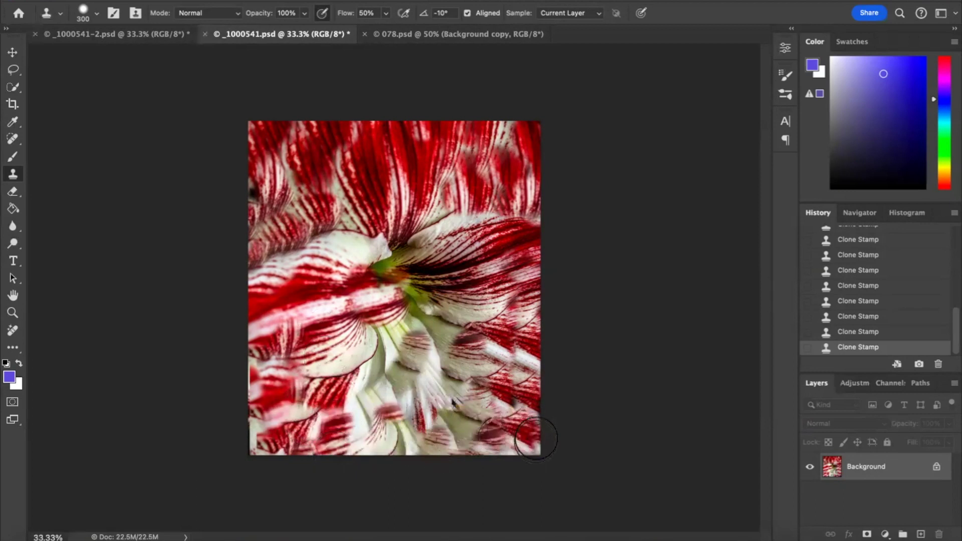
pyautogui.moveTo(373, 240)
pyautogui.mouseDown()
pyautogui.moveTo(422, 269)
pyautogui.moveTo(337, 272)
pyautogui.moveTo(425, 308)
pyautogui.moveTo(389, 329)
pyautogui.moveTo(459, 336)
pyautogui.moveTo(350, 368)
pyautogui.moveTo(461, 384)
pyautogui.moveTo(378, 313)
pyautogui.moveTo(421, 326)
pyautogui.moveTo(360, 346)
pyautogui.moveTo(478, 377)
pyautogui.moveTo(419, 397)
pyautogui.moveTo(474, 413)
pyautogui.moveTo(443, 434)
pyautogui.moveTo(379, 431)
pyautogui.moveTo(331, 384)
pyautogui.moveTo(367, 444)
pyautogui.moveTo(433, 461)
pyautogui.mouseUp()
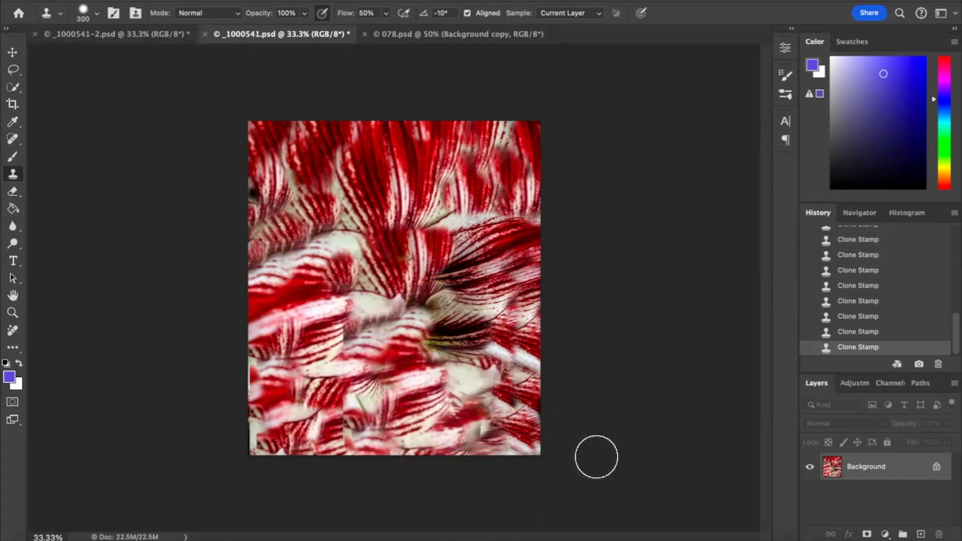
pyautogui.moveTo(294, 176)
pyautogui.mouseDown()
pyautogui.moveTo(395, 161)
pyautogui.moveTo(376, 144)
pyautogui.moveTo(434, 183)
pyautogui.moveTo(486, 146)
pyautogui.moveTo(460, 307)
pyautogui.moveTo(439, 254)
pyautogui.mouseUp()
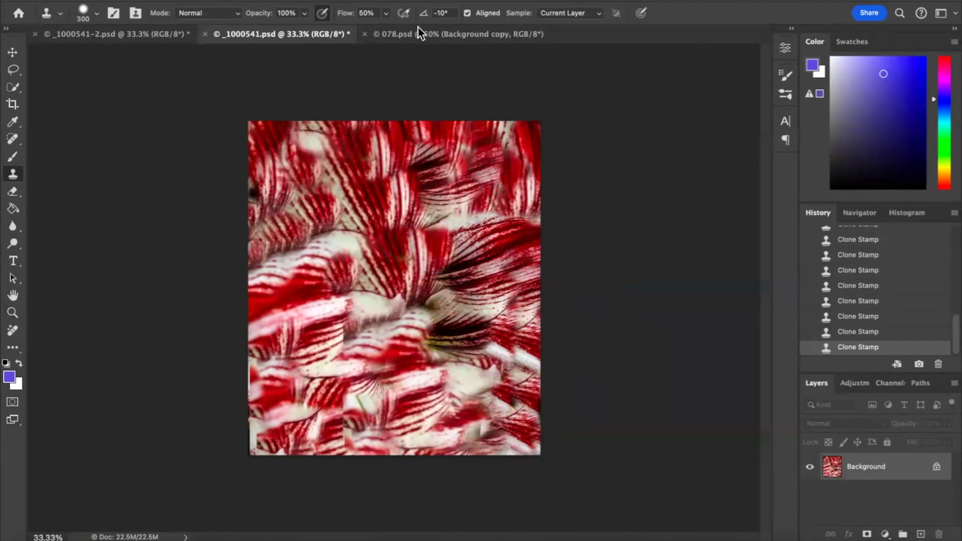
# - Try a Gaussian Blur with a radius of 129.5 pixels on the cloned petal texture, and revert to the last clone stroke
pyautogui.click(328, 0)
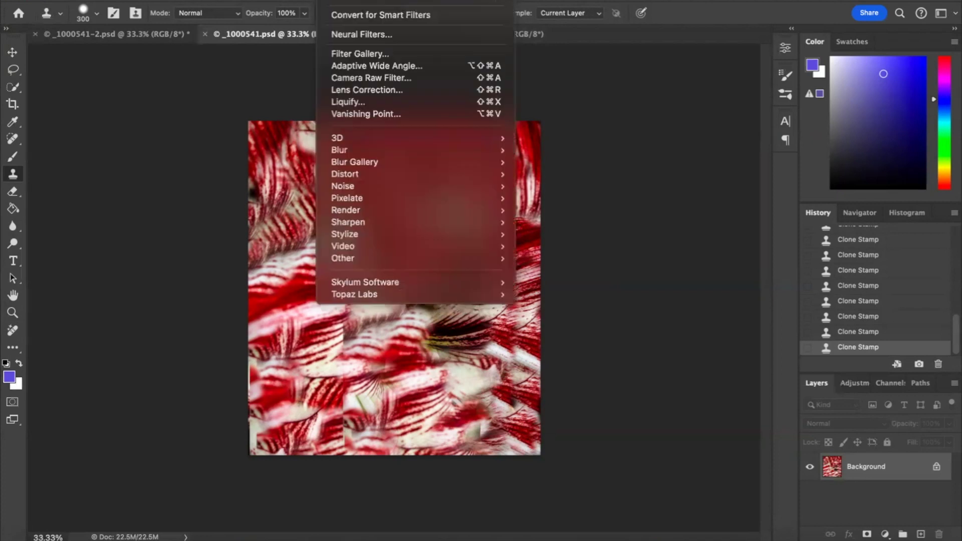
pyautogui.moveTo(340, 153)
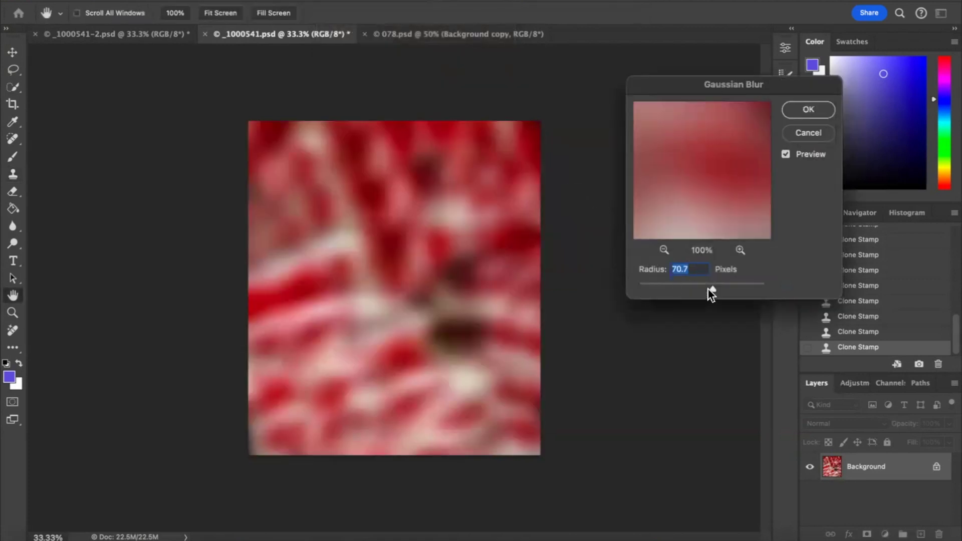
pyautogui.moveTo(713, 288); pyautogui.dragTo(726, 289)
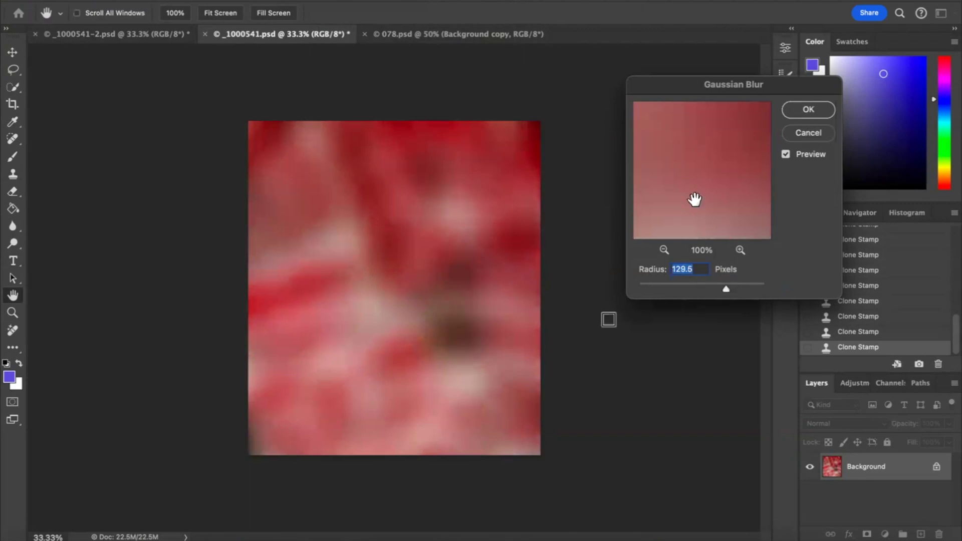
pyautogui.click(808, 110)
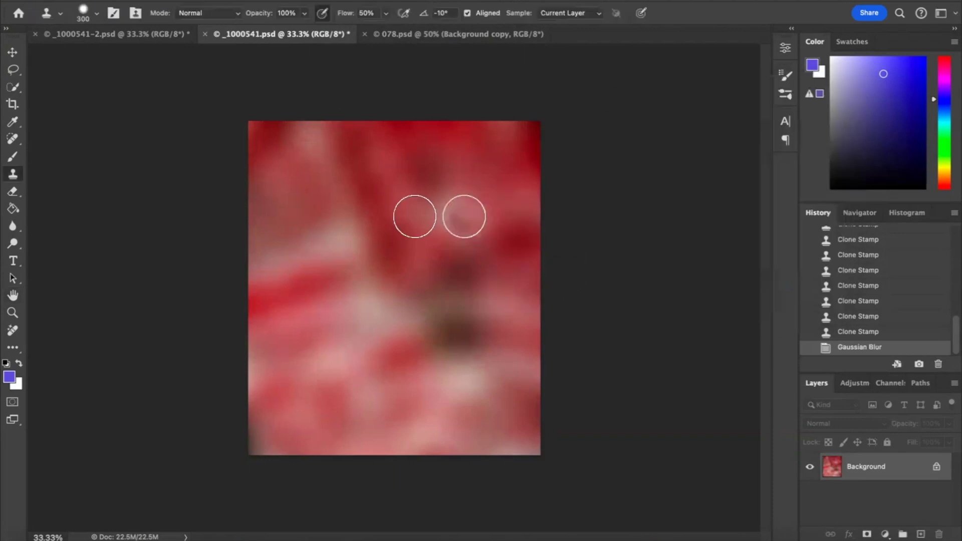
pyautogui.click(901, 331)
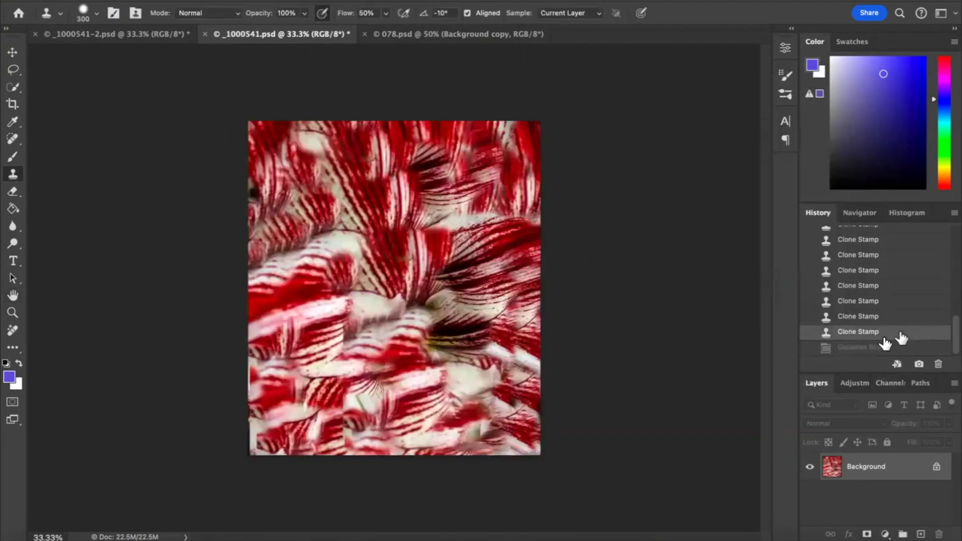
# - Clone striped petal texture over the remaining dark patches near the top and right of centre
pyautogui.moveTo(401, 183)
pyautogui.mouseDown()
pyautogui.moveTo(458, 174)
pyautogui.moveTo(449, 179)
pyautogui.moveTo(416, 161)
pyautogui.mouseUp()
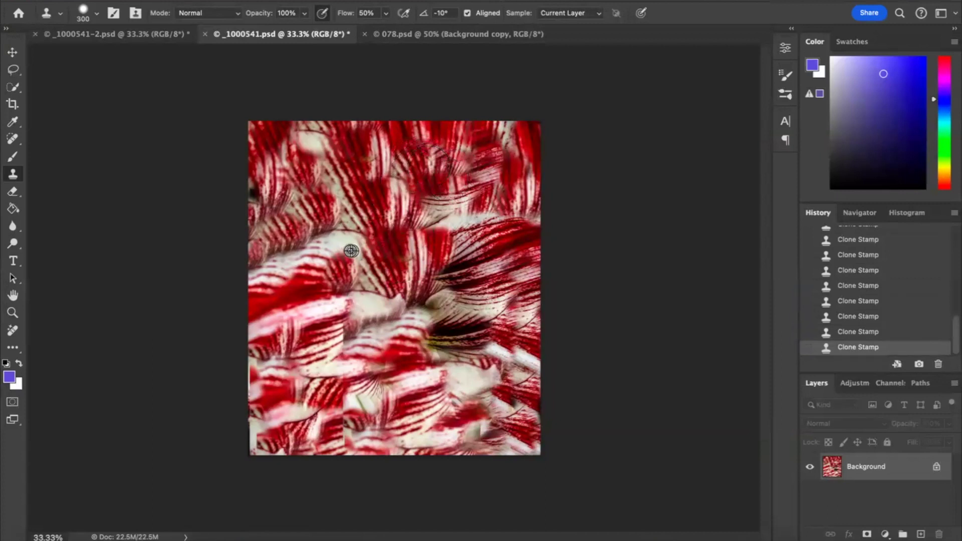
pyautogui.moveTo(451, 259)
pyautogui.mouseDown()
pyautogui.moveTo(464, 268)
pyautogui.moveTo(411, 301)
pyautogui.moveTo(457, 316)
pyautogui.moveTo(477, 344)
pyautogui.moveTo(451, 331)
pyautogui.moveTo(476, 350)
pyautogui.mouseUp()
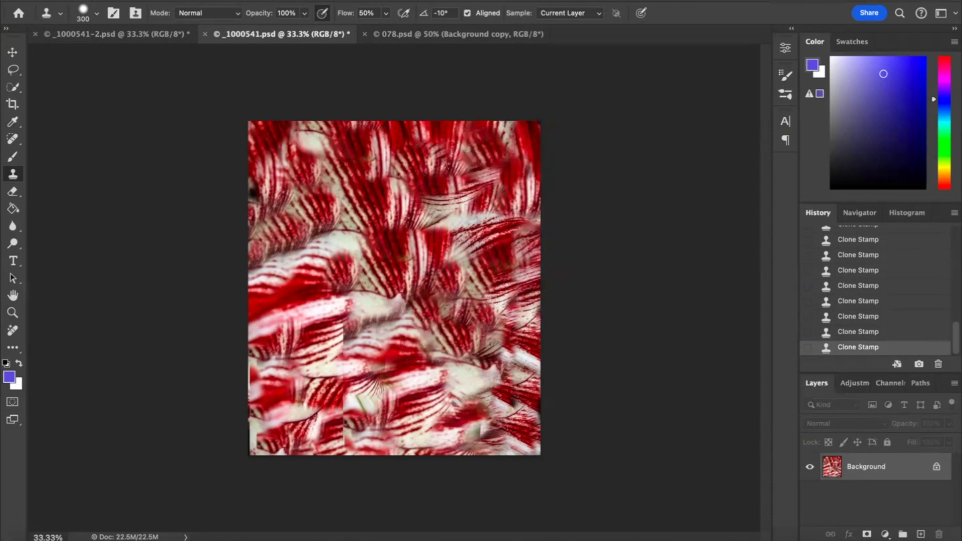
# - Apply a Gaussian Blur with a radius of 170.7 pixels to the cloned petal texture
pyautogui.click(331, 1)
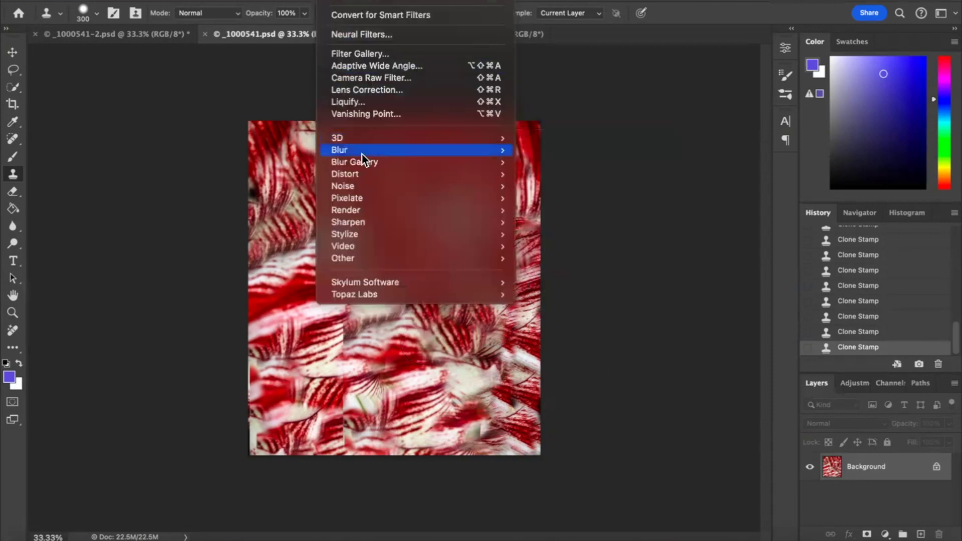
pyautogui.moveTo(362, 151)
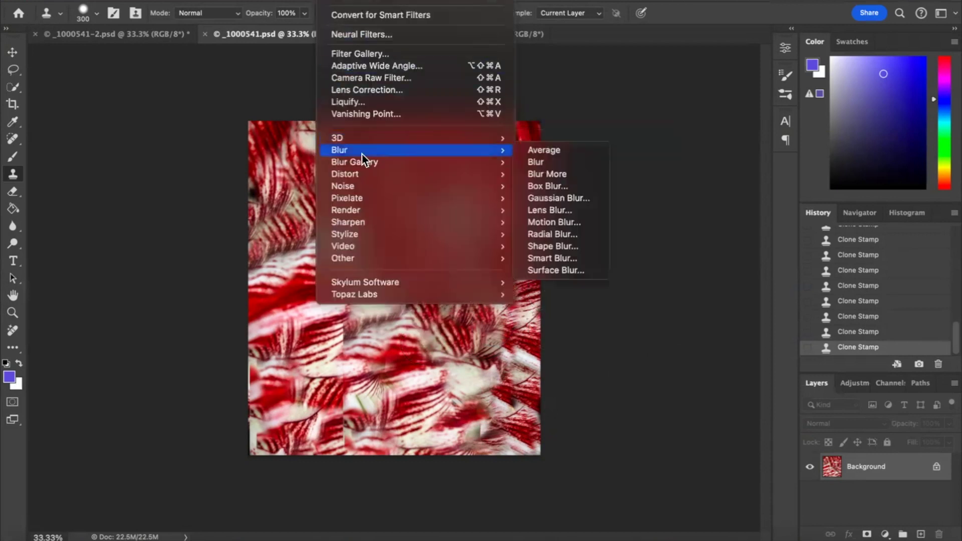
pyautogui.click(574, 199)
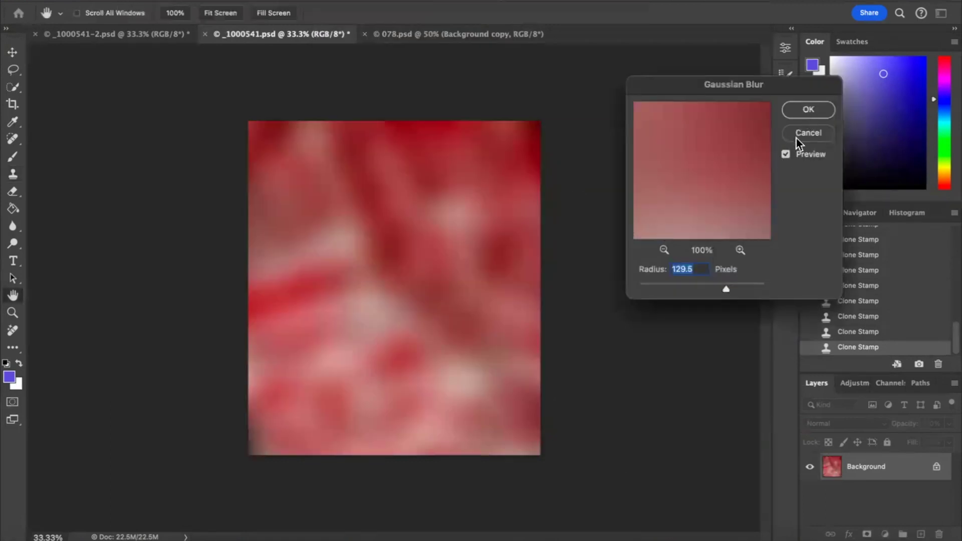
pyautogui.moveTo(727, 289); pyautogui.dragTo(733, 288)
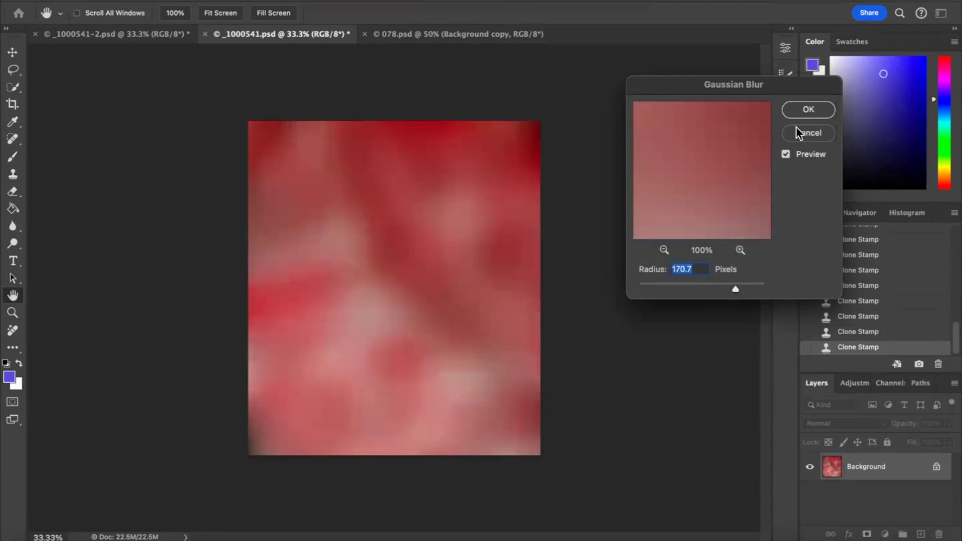
pyautogui.click(808, 110)
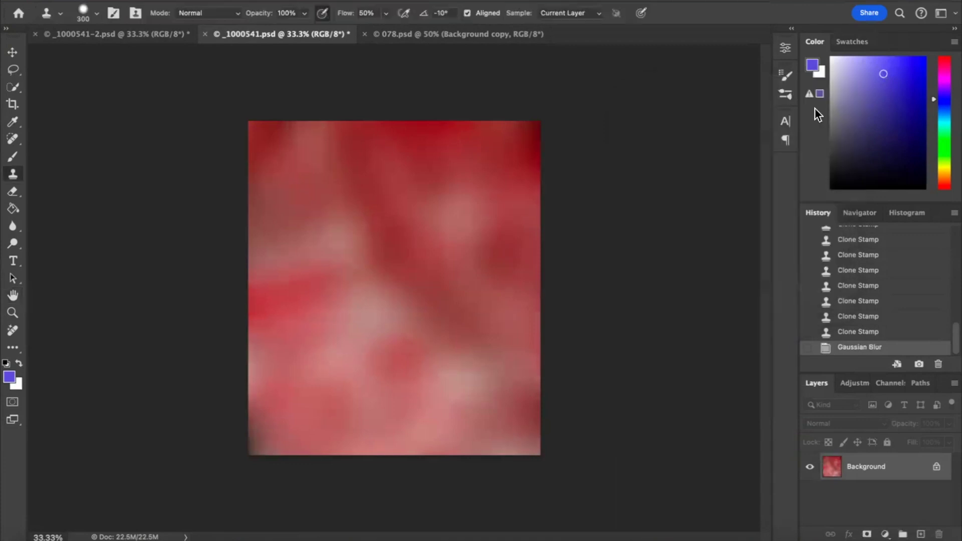
# - Compare the blurred background in _1000541.psd with the ready-made one in 078.psd
pyautogui.click(470, 36)
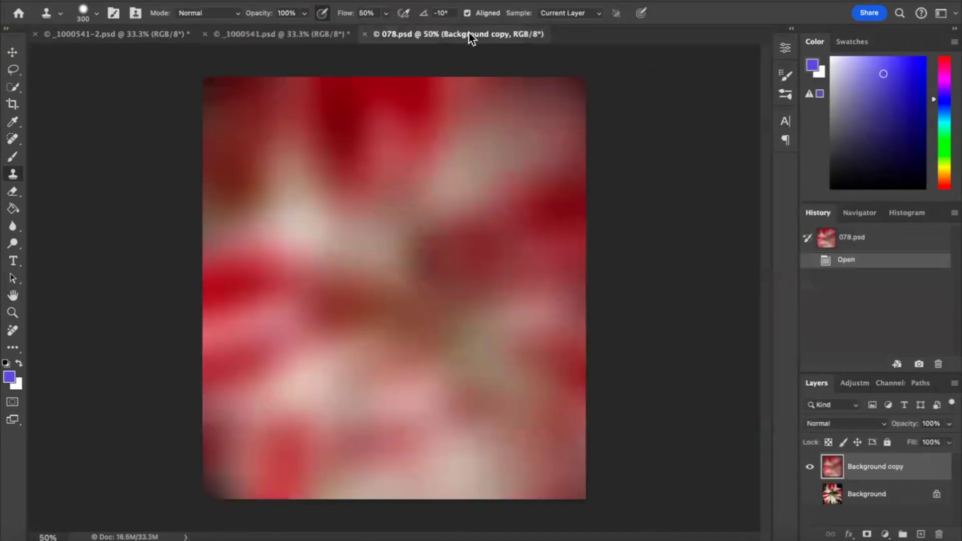
pyautogui.click(285, 35)
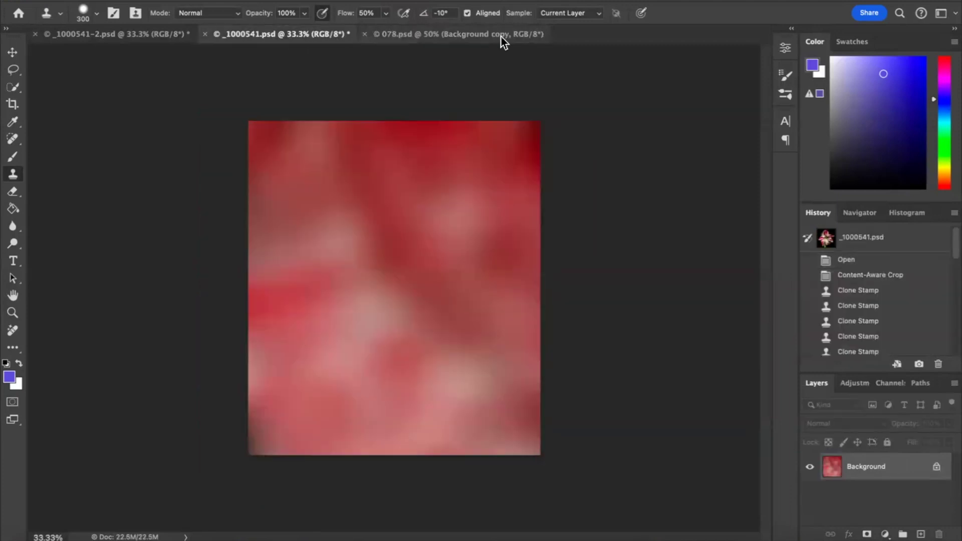
pyautogui.click(483, 37)
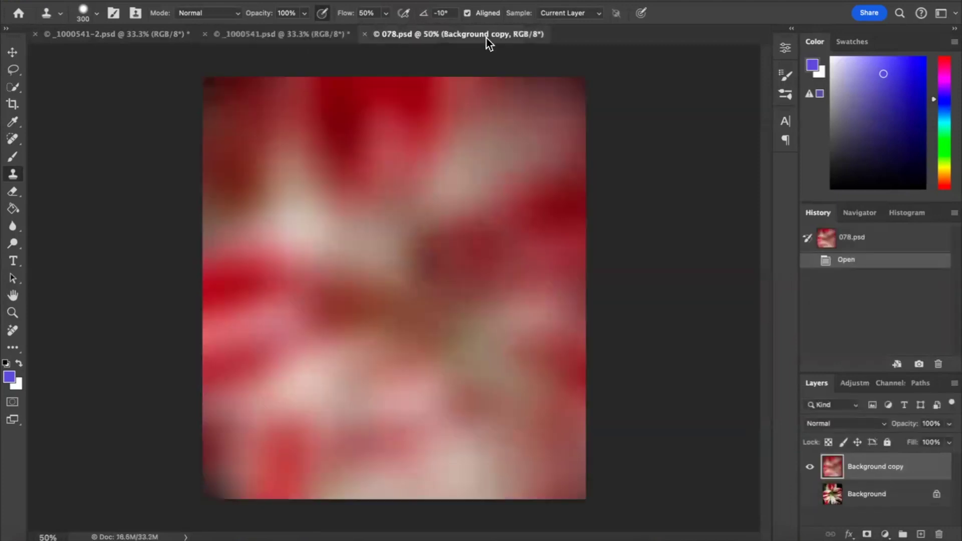
pyautogui.click(294, 36)
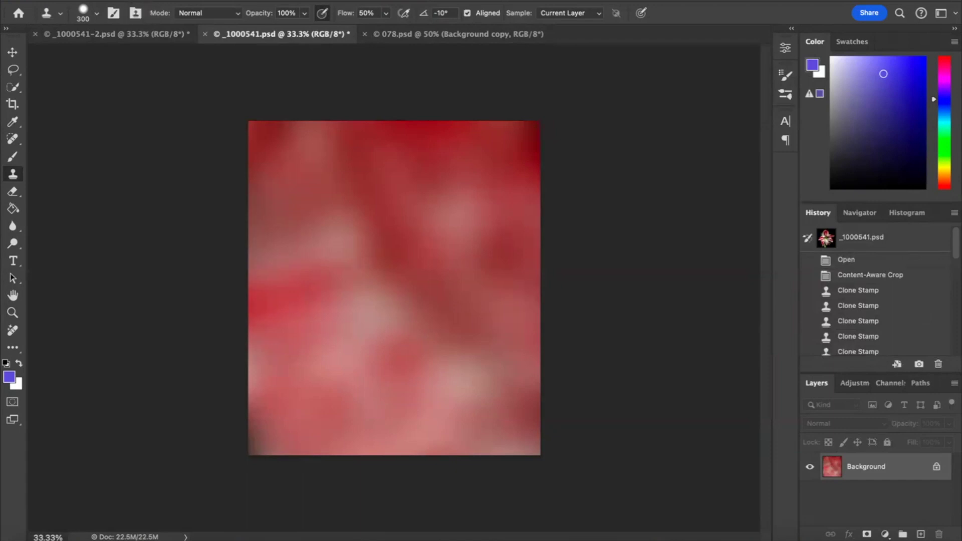
# - Save the blurred petal texture to the Desktop as Background.psd in Photoshop format
pyautogui.click(123, 0)
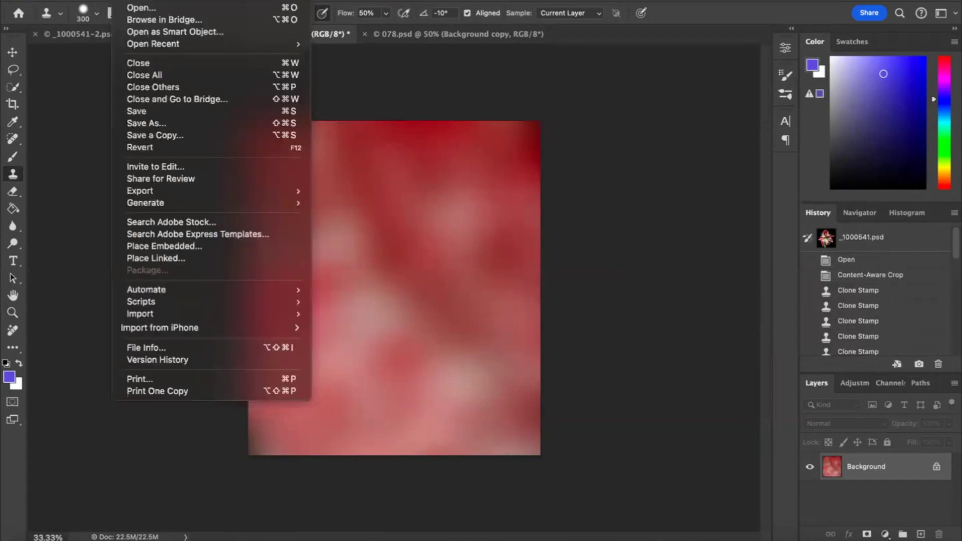
pyautogui.click(153, 124)
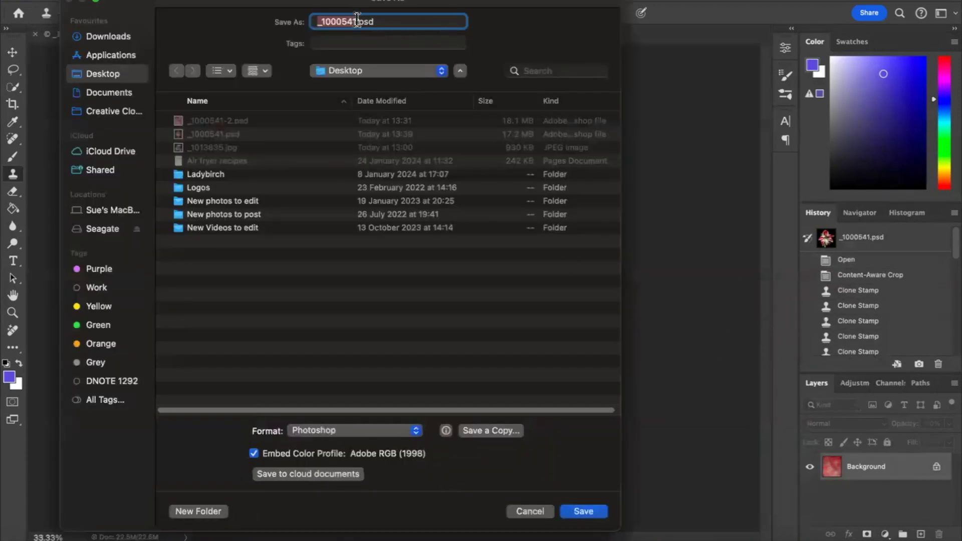
pyautogui.click(357, 21)
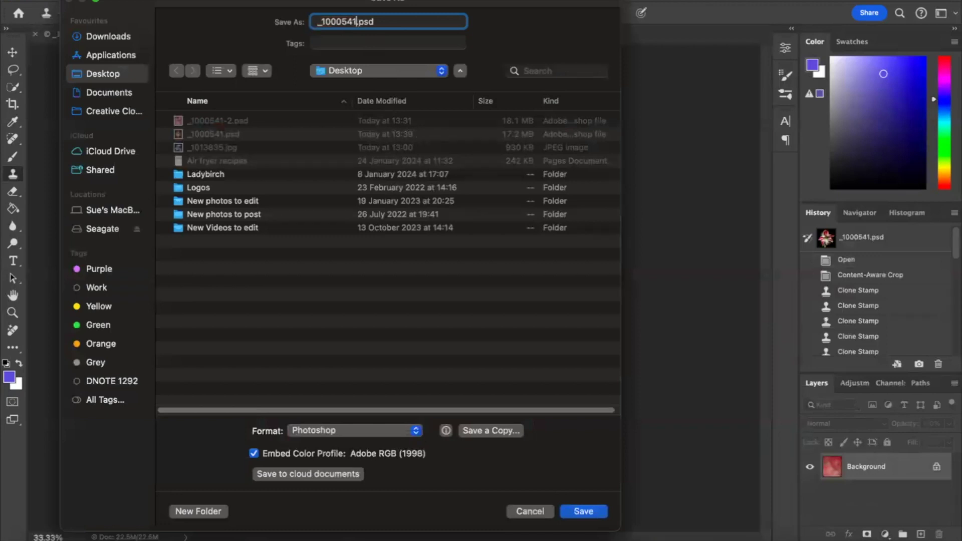
pyautogui.press('BackSpace')
pyautogui.press('BackSpace')
pyautogui.press('BackSpace')
pyautogui.press('BackSpace')
pyautogui.press('BackSpace')
pyautogui.press('BackSpace')
pyautogui.press('BackSpace')
pyautogui.press('BackSpace')
pyautogui.write('Background')
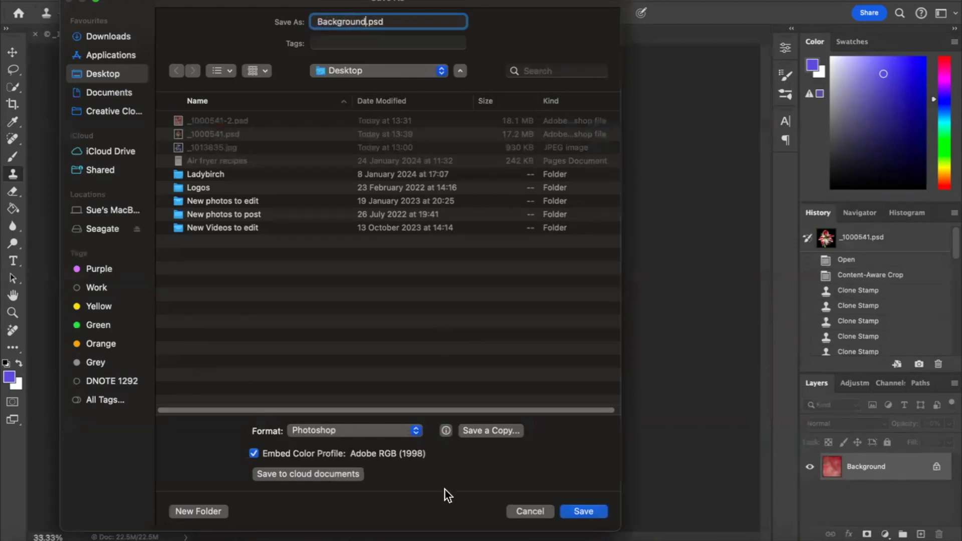
pyautogui.click(584, 511)
# - Revert the image to its opening snapshot in the history
pyautogui.moveTo(952, 345); pyautogui.dragTo(951, 211)
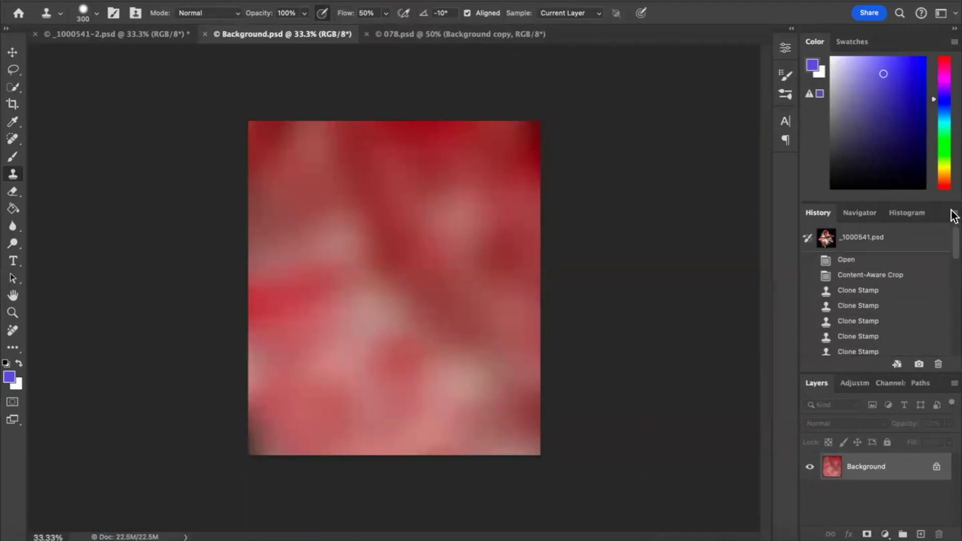
pyautogui.click(879, 244)
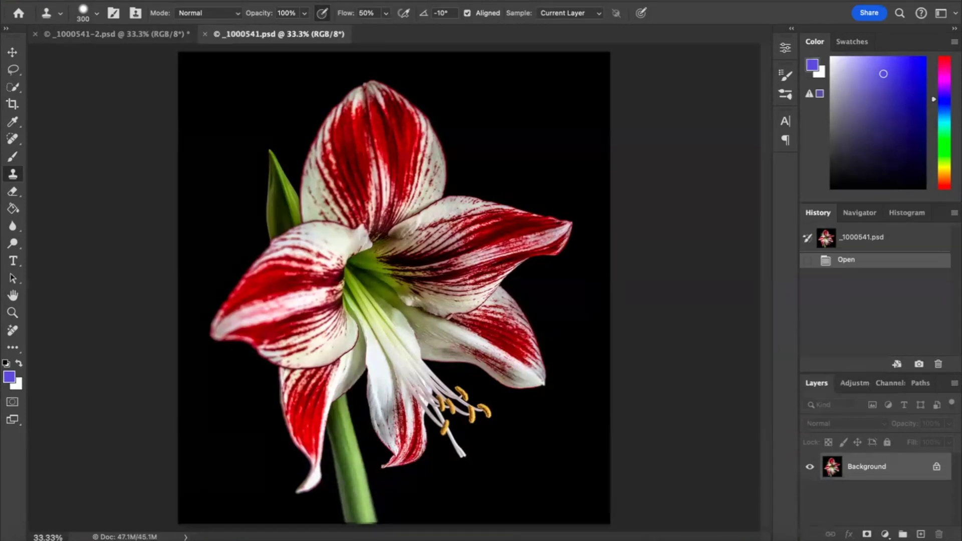
# - Open Background.psd from the Desktop alongside the flower photo, view both documents, and return to _1000541.psd
pyautogui.click(131, 1)
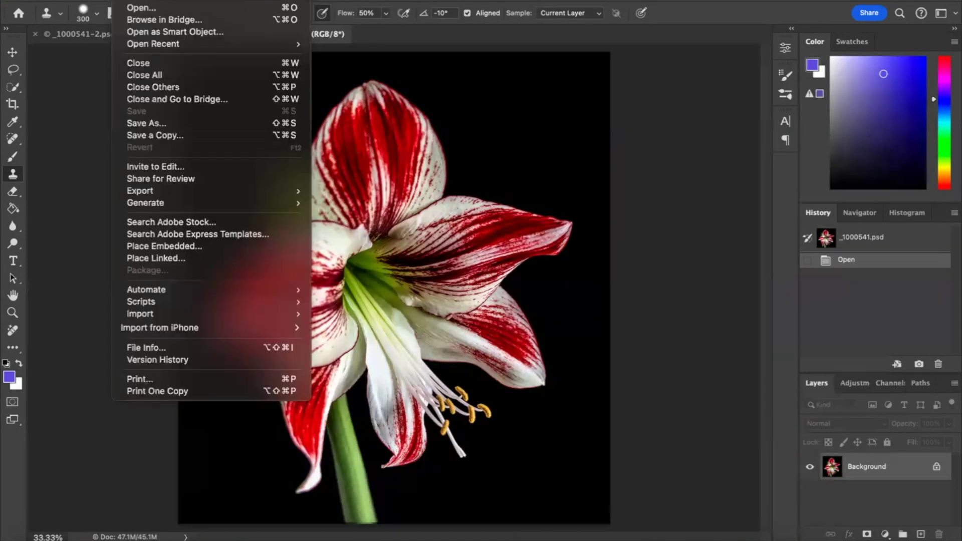
pyautogui.click(136, 9)
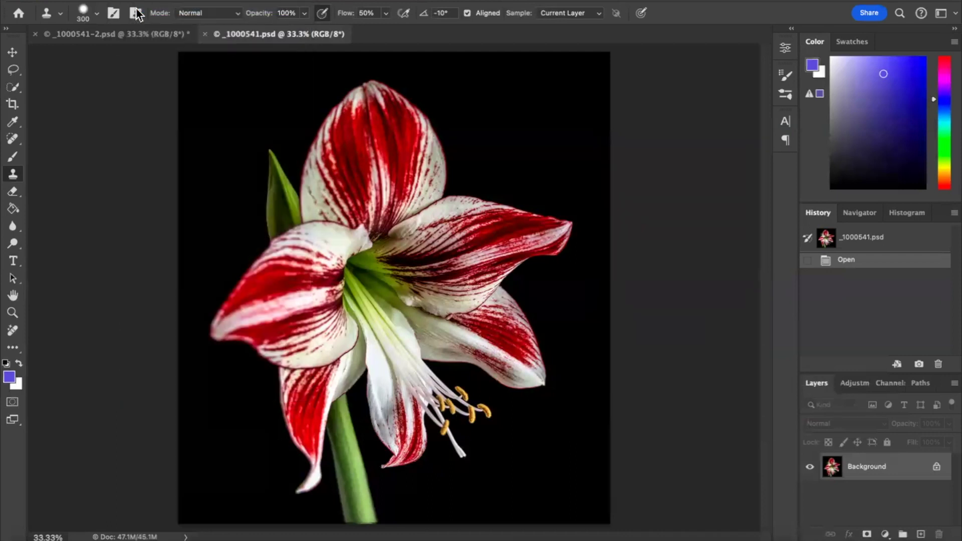
pyautogui.click(651, 106)
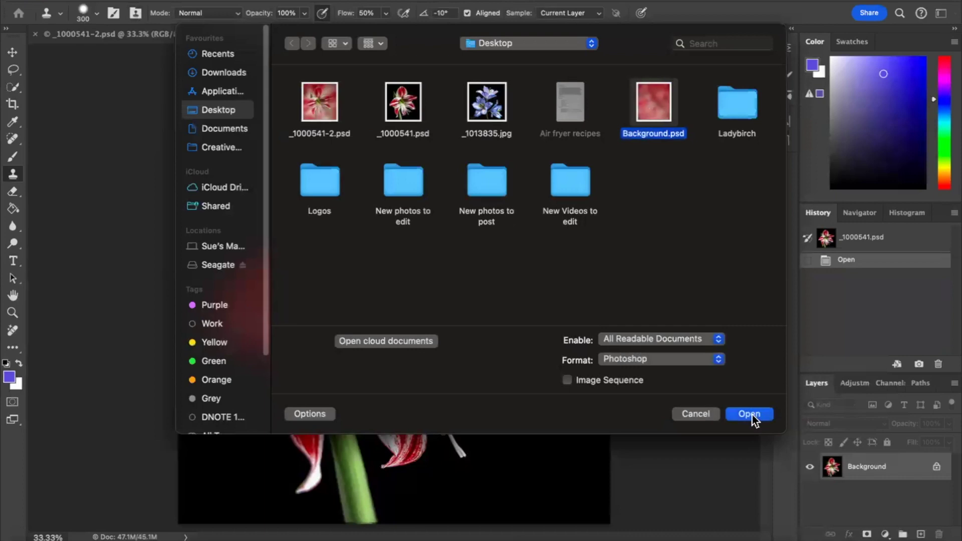
pyautogui.click(752, 413)
pyautogui.click(261, 34)
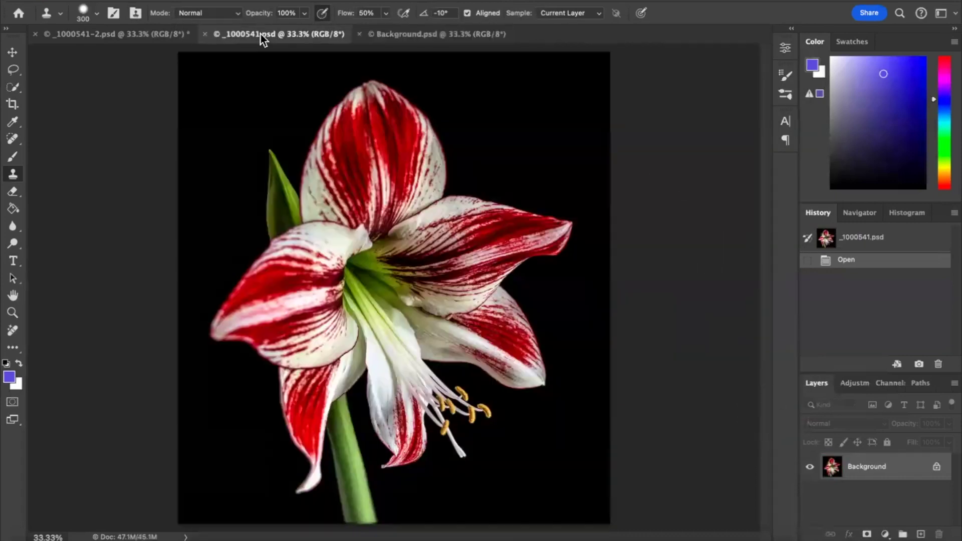
pyautogui.click(444, 34)
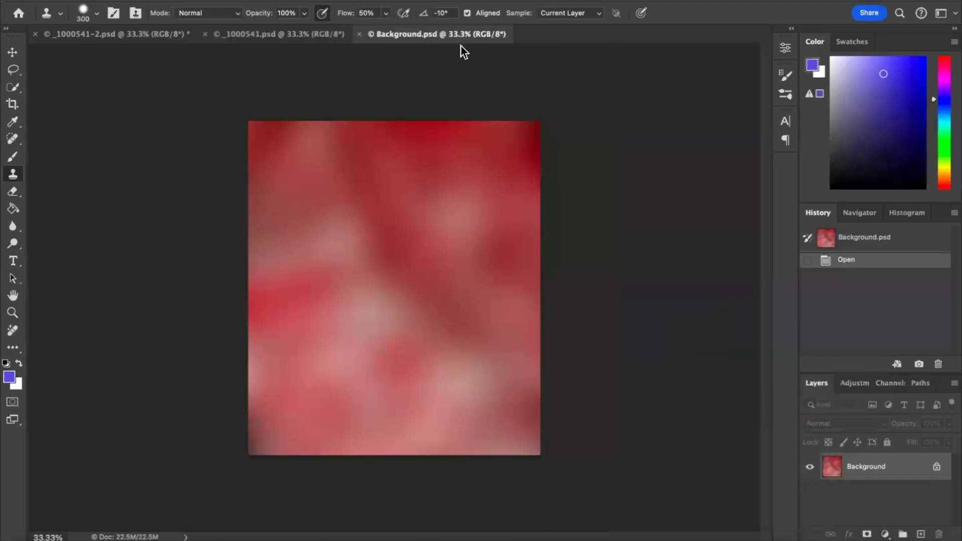
pyautogui.click(281, 35)
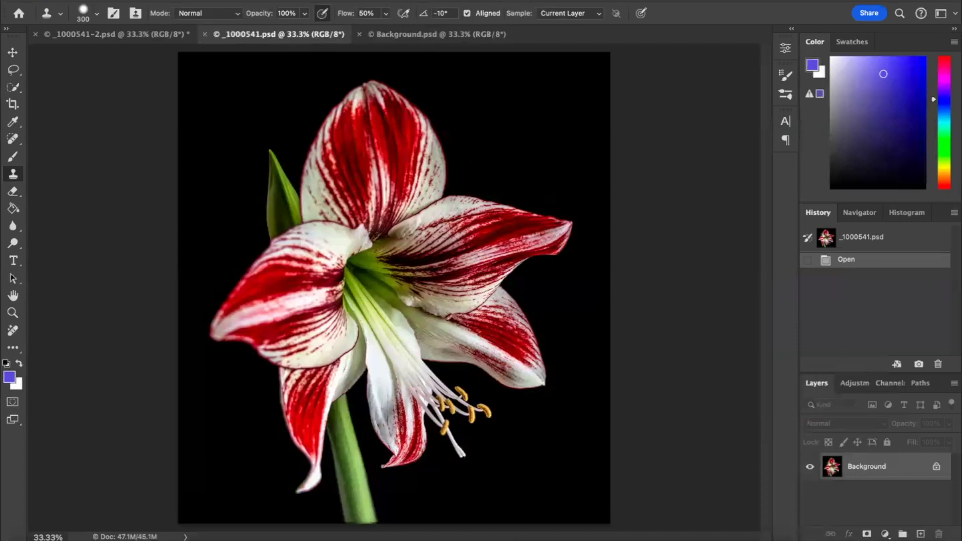
# - Select the flower with Select Subject and add the green stem to the selection using the Quick Selection tool
pyautogui.click(293, 0)
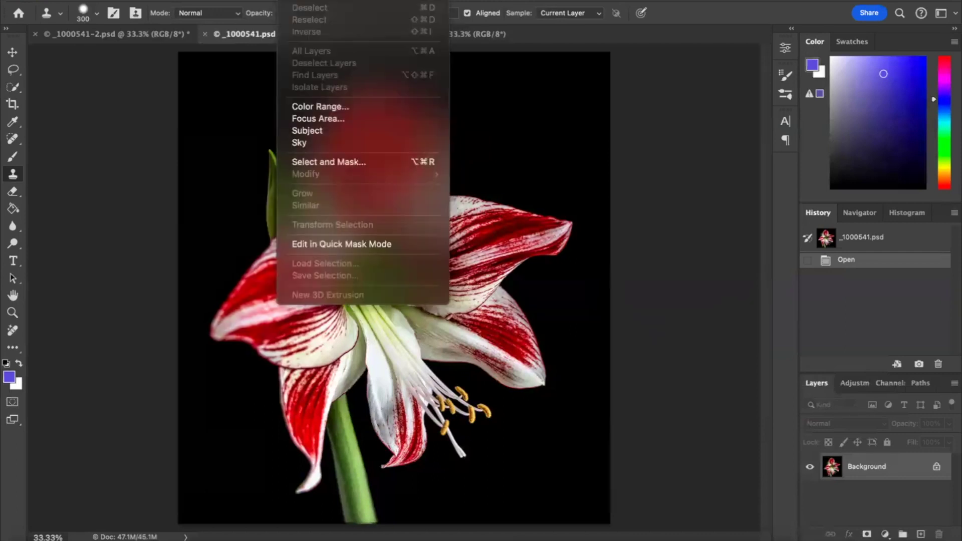
pyautogui.click(337, 132)
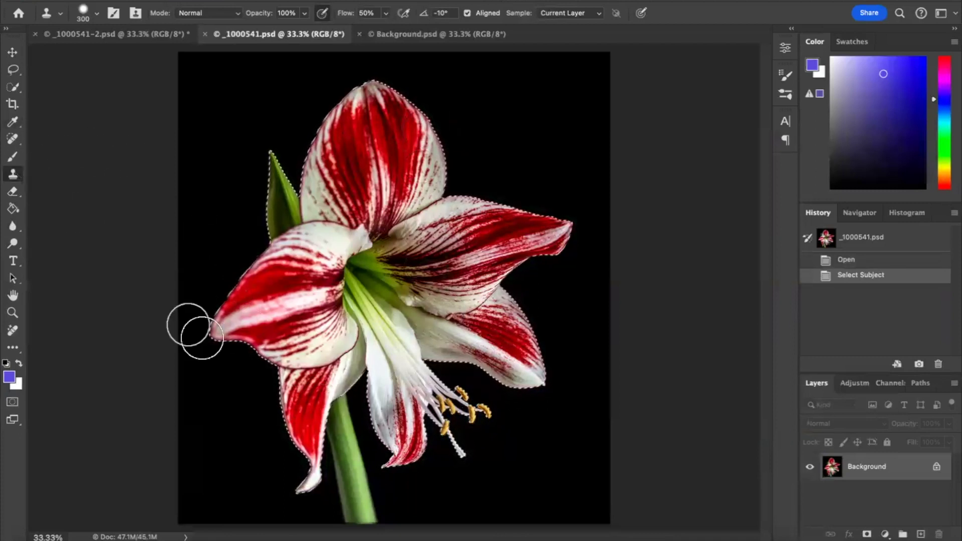
pyautogui.click(14, 90)
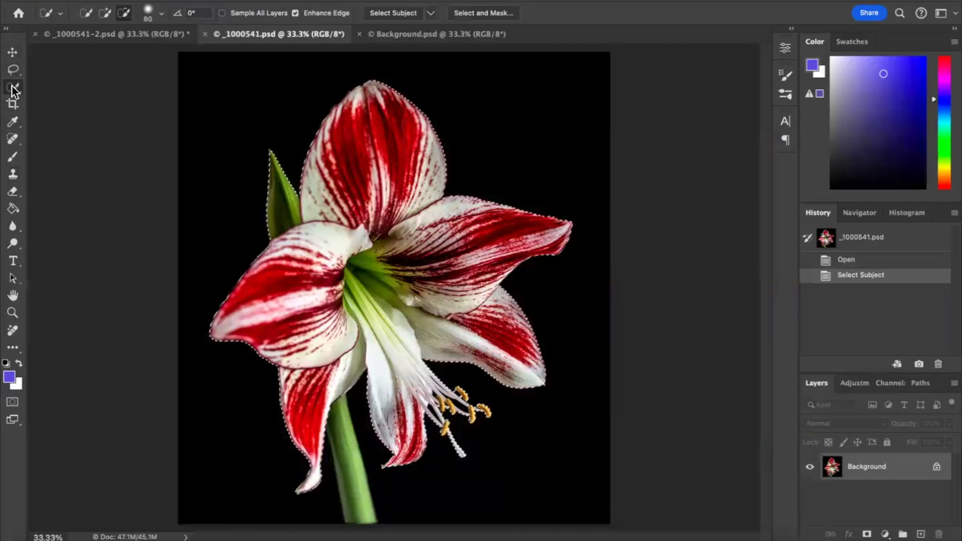
pyautogui.rightClick(11, 85)
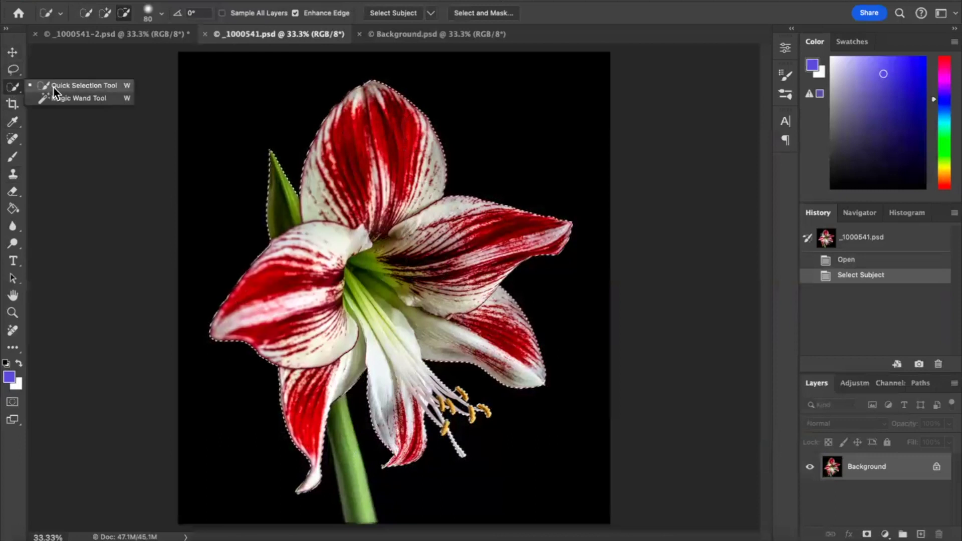
pyautogui.click(80, 86)
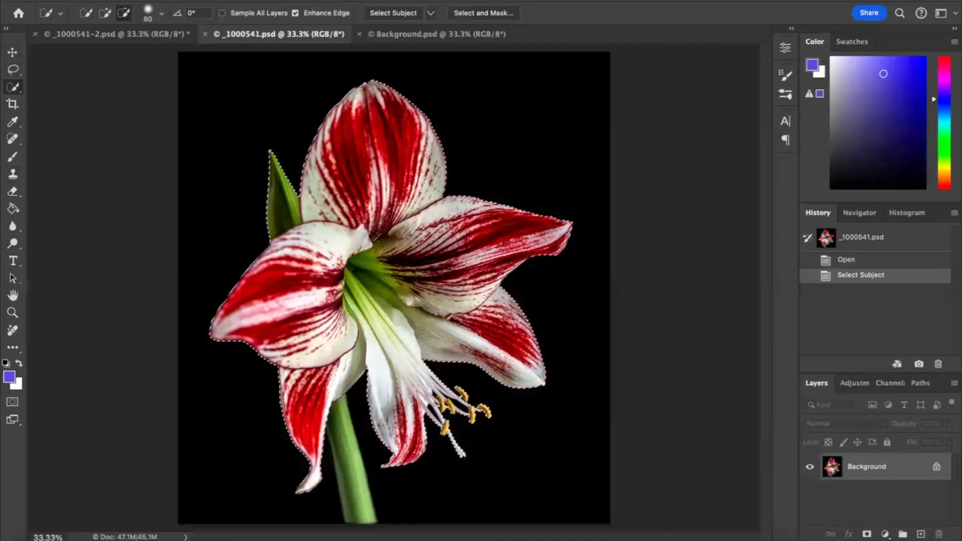
pyautogui.click(104, 11)
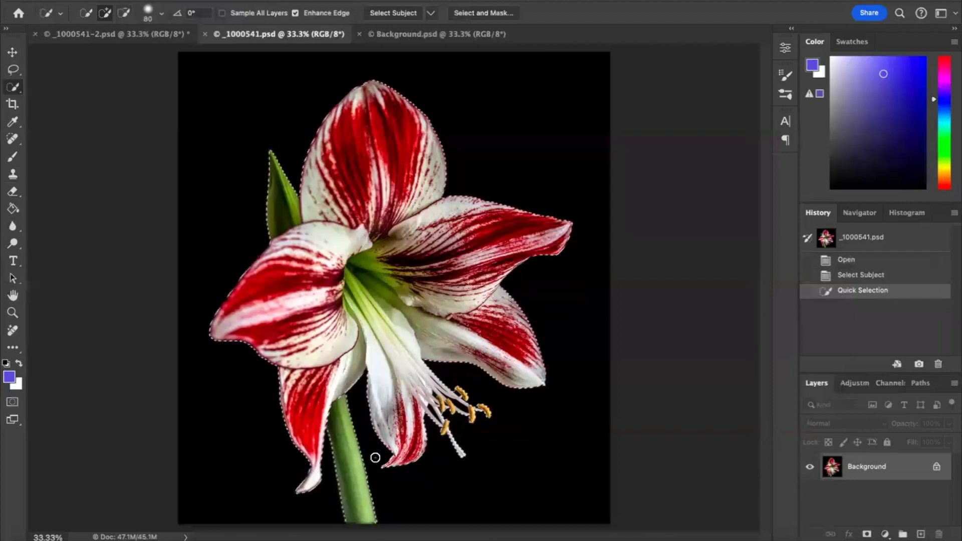
pyautogui.click(332, 403)
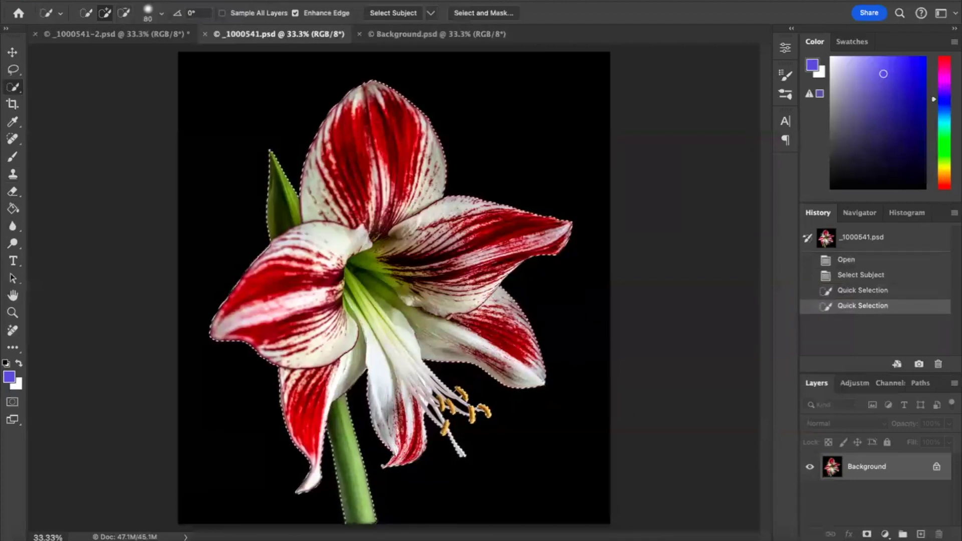
# - Open the flower selection in Select and Mask and preview it in the different view modes, ending on On Layers
pyautogui.click(291, 0)
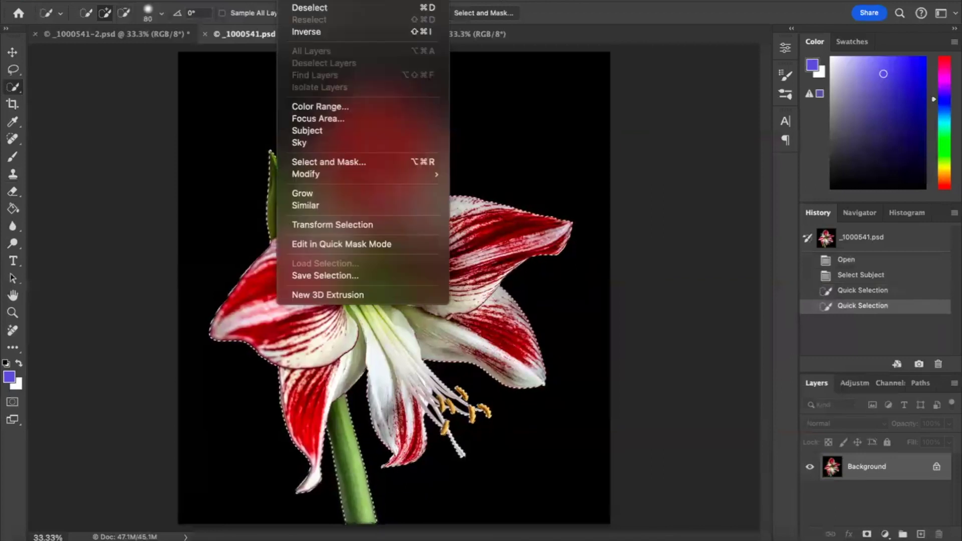
pyautogui.click(330, 161)
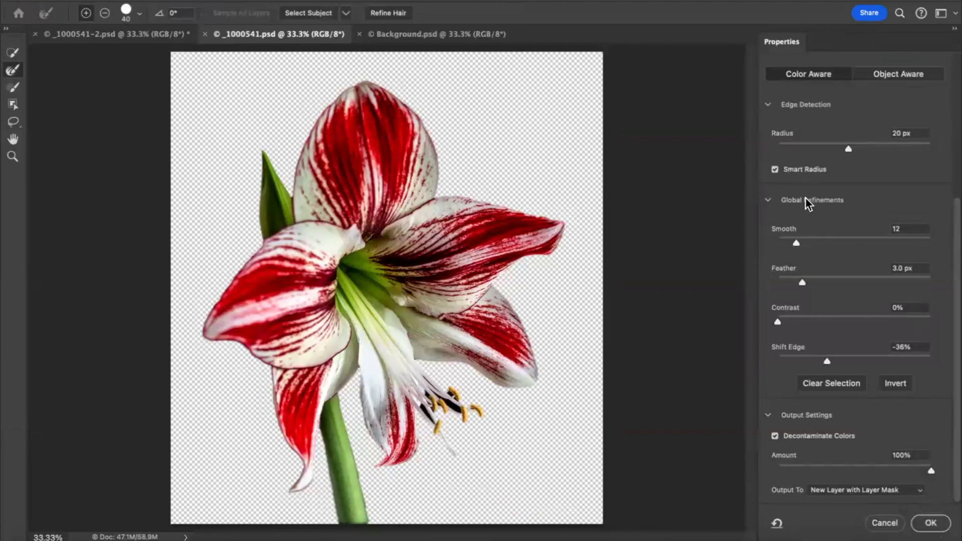
pyautogui.scroll(5, 904, 173)
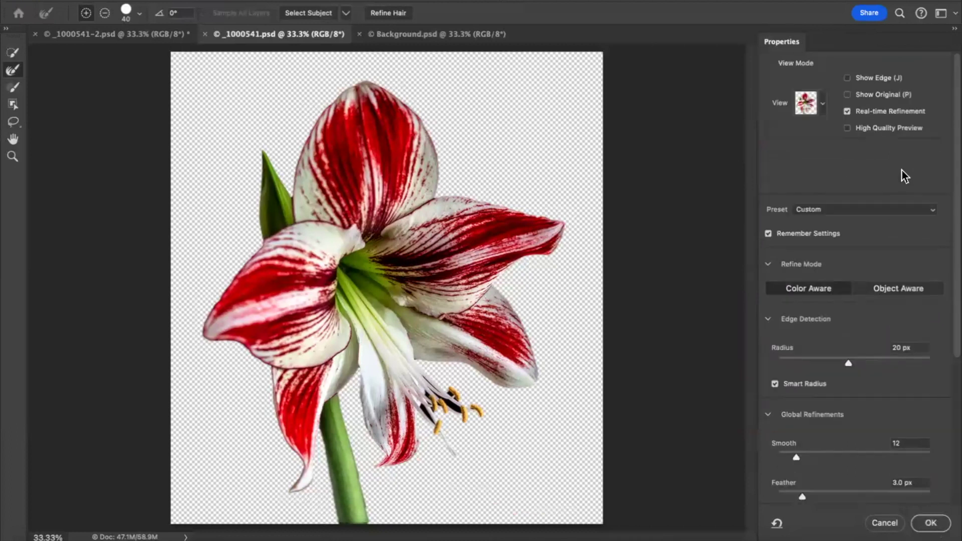
pyautogui.click(824, 106)
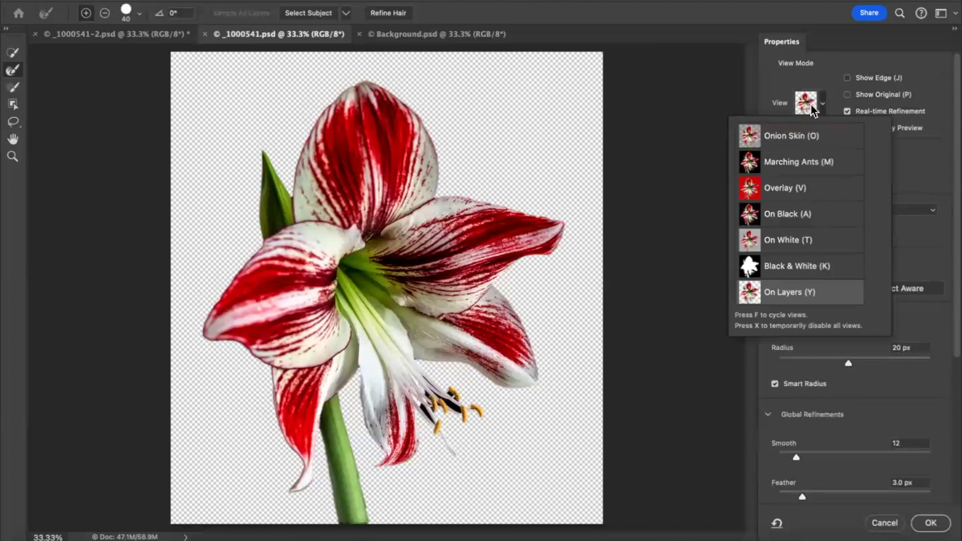
pyautogui.click(794, 143)
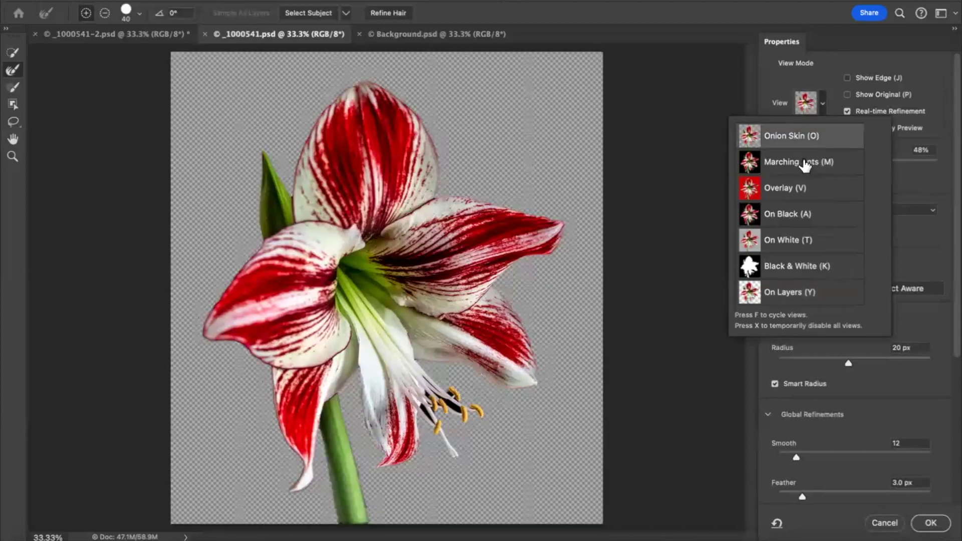
pyautogui.click(805, 166)
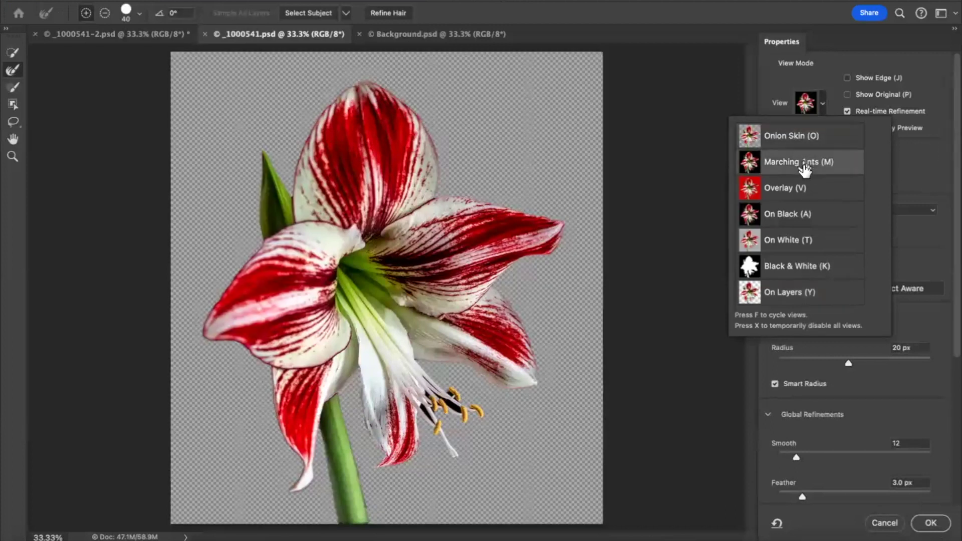
pyautogui.click(790, 194)
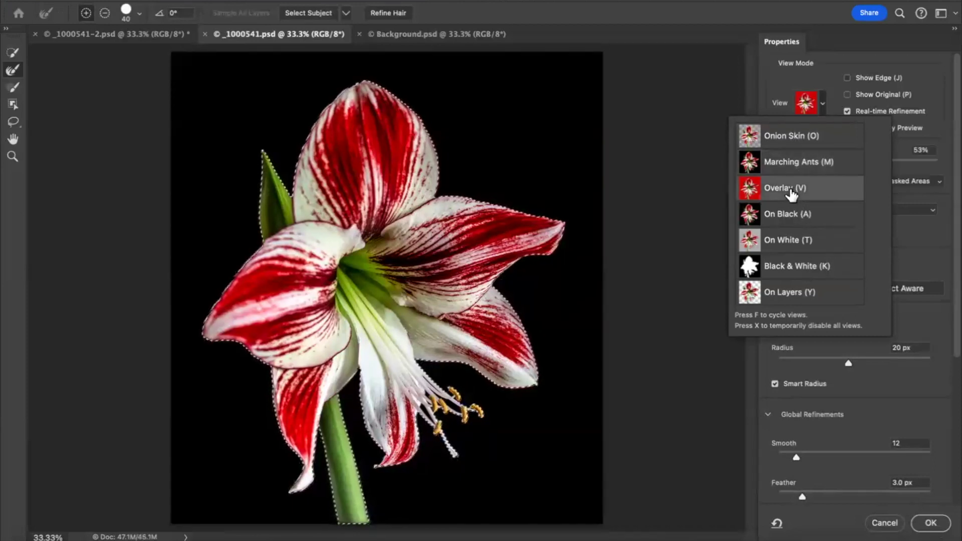
pyautogui.click(792, 218)
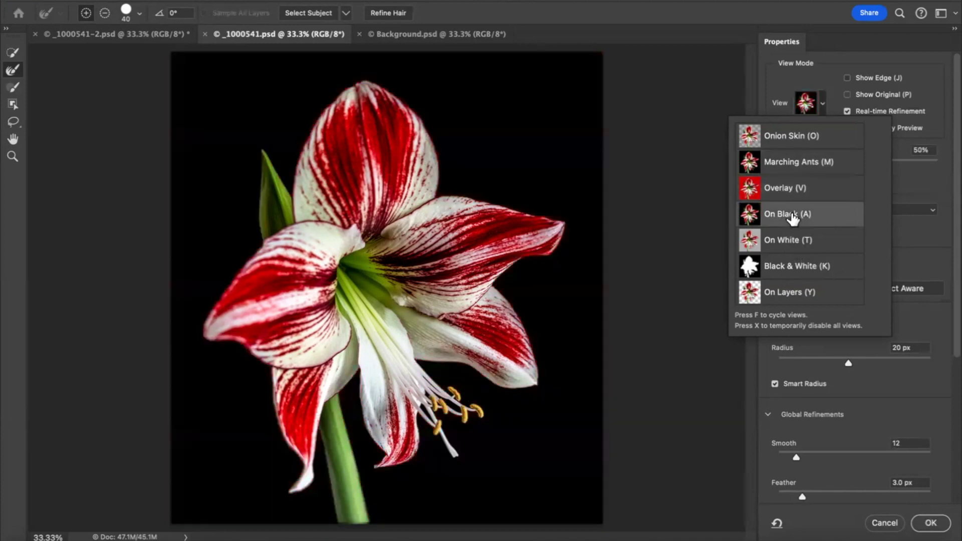
pyautogui.click(796, 241)
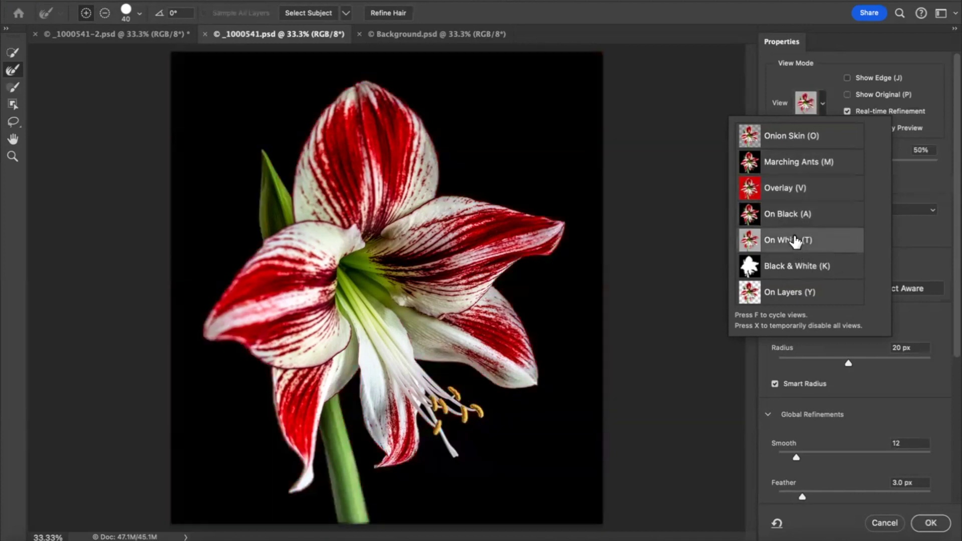
pyautogui.click(794, 269)
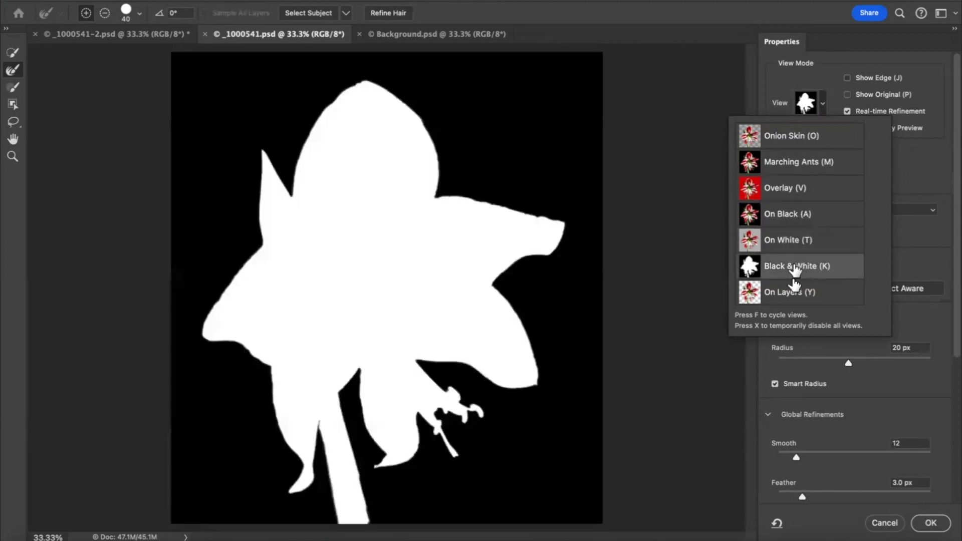
pyautogui.click(779, 293)
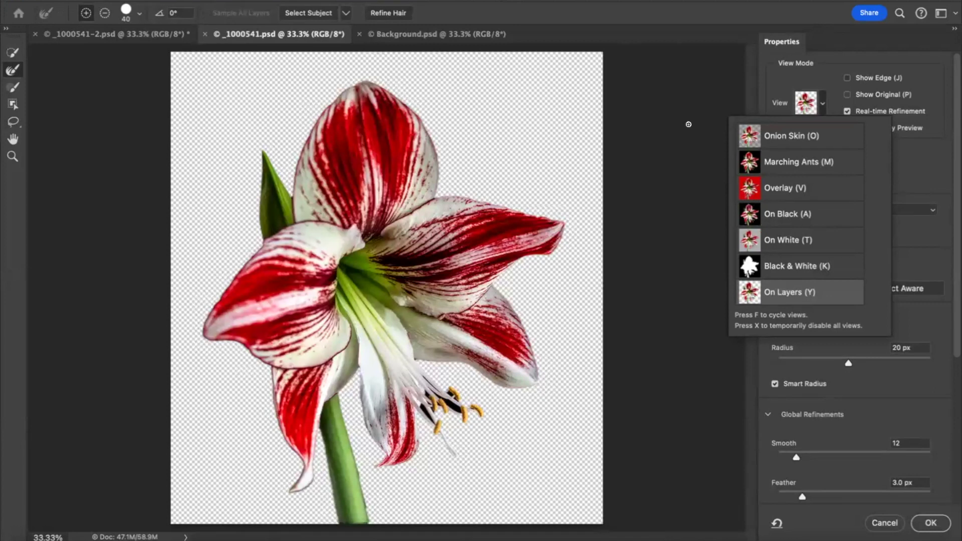
pyautogui.click(698, 378)
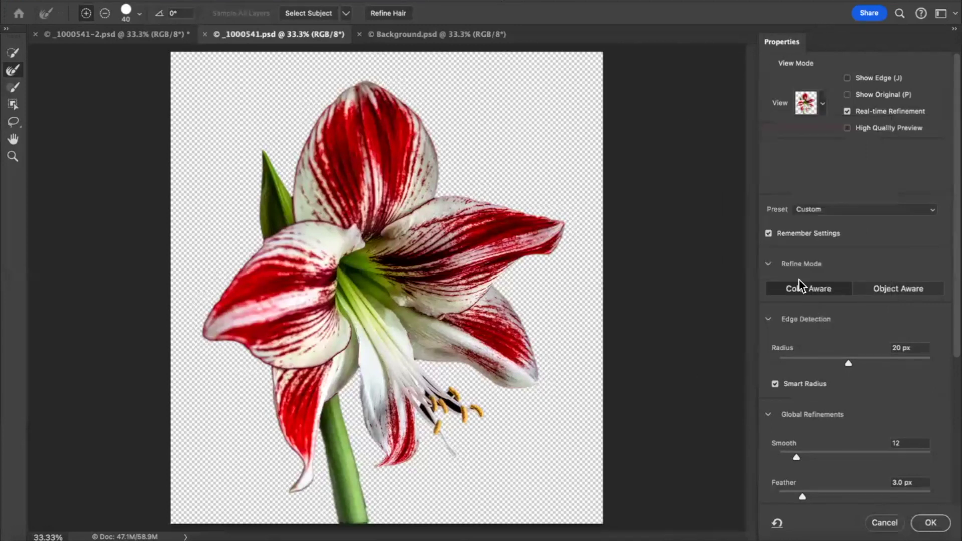
# - Review the Select and Mask settings with Remember Settings kept on, and set Shift Edge to +100%
pyautogui.click(768, 233)
pyautogui.scroll(-5, 953, 299)
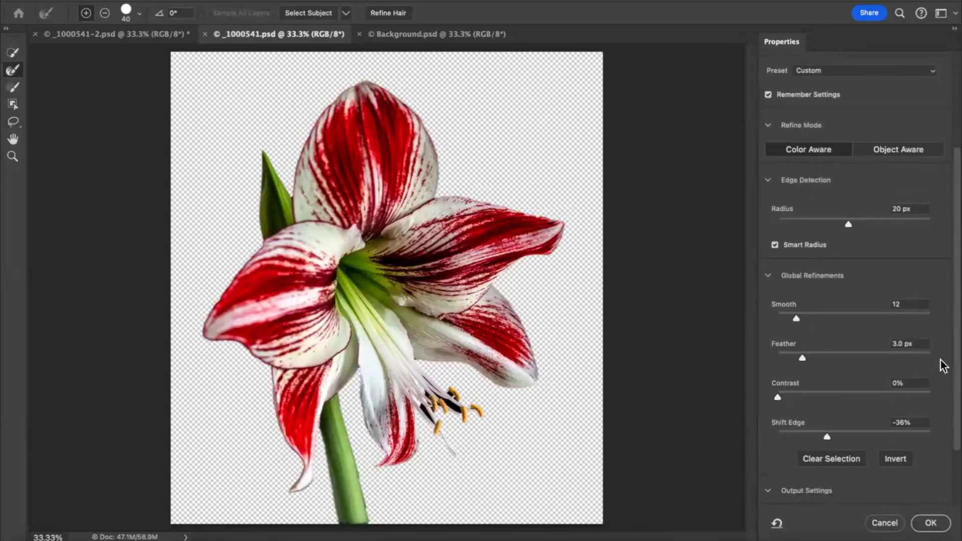
pyautogui.moveTo(954, 376); pyautogui.dragTo(951, 266)
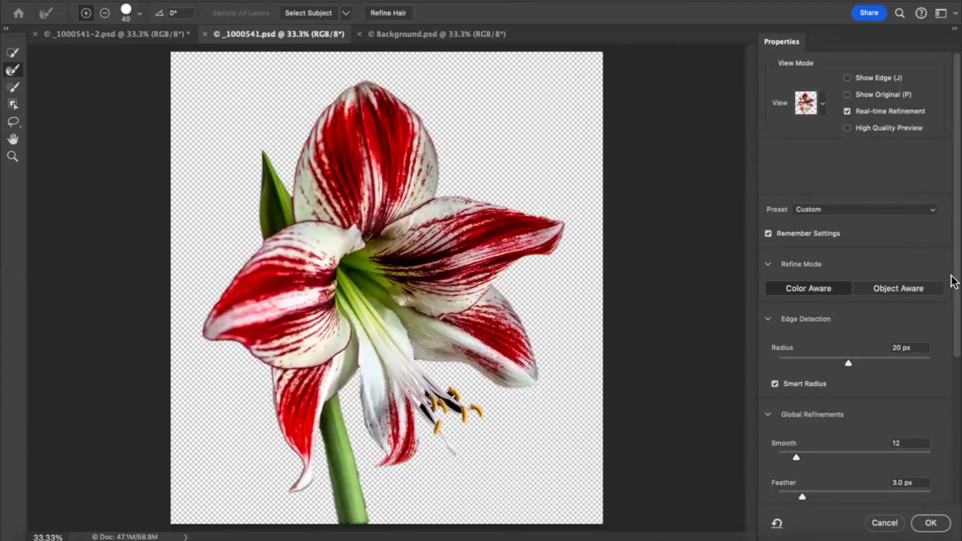
pyautogui.moveTo(951, 275); pyautogui.dragTo(951, 357)
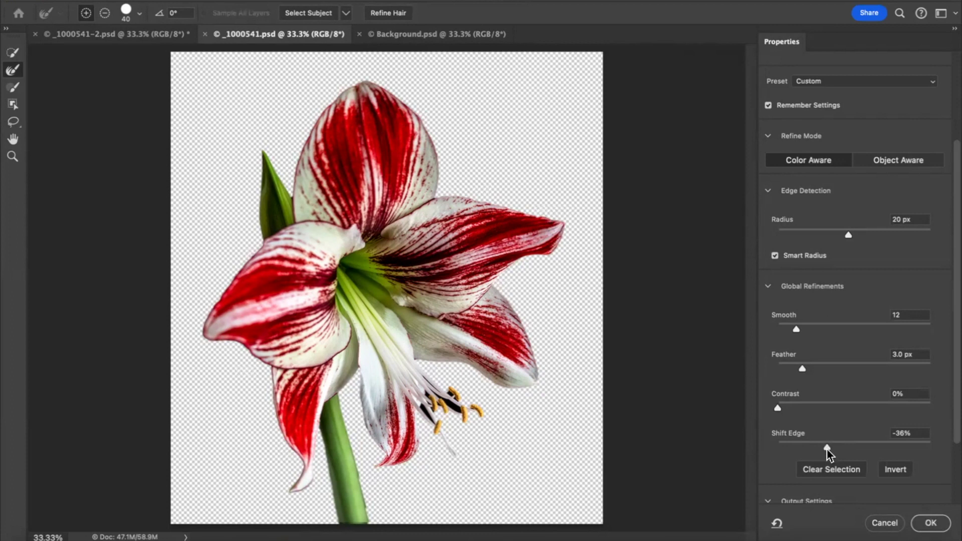
pyautogui.moveTo(827, 447); pyautogui.dragTo(937, 447)
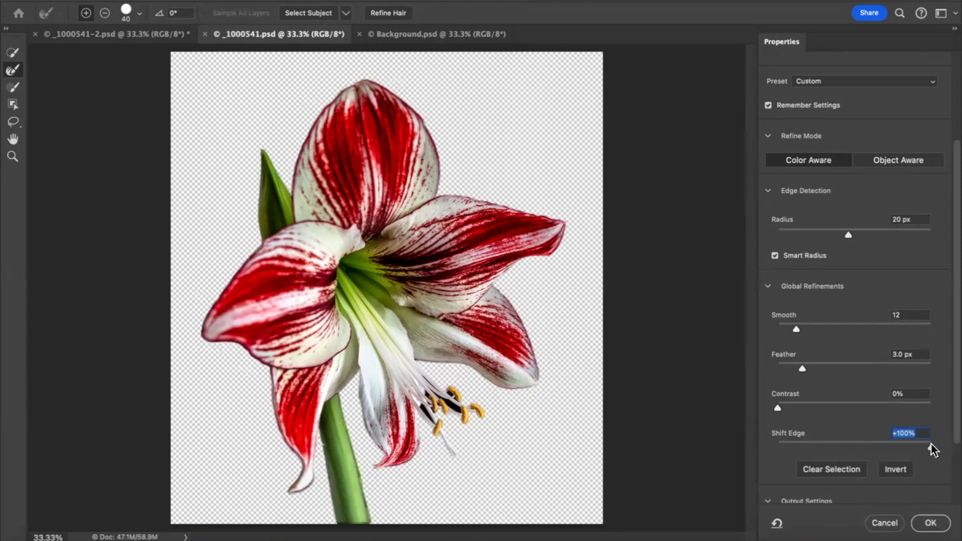
# - Try lower Shift Edge amounts for the flower selection and set Shift Edge to -60%
pyautogui.moveTo(932, 448); pyautogui.dragTo(921, 448)
pyautogui.moveTo(862, 444); pyautogui.dragTo(832, 446)
pyautogui.moveTo(813, 445); pyautogui.dragTo(813, 443)
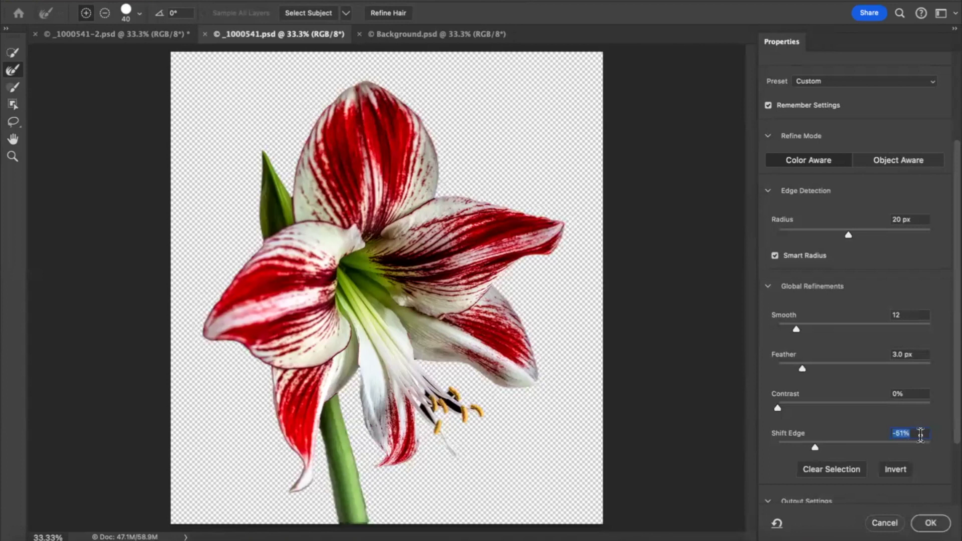
pyautogui.write('-60')
pyautogui.scroll(-1, 951, 429)
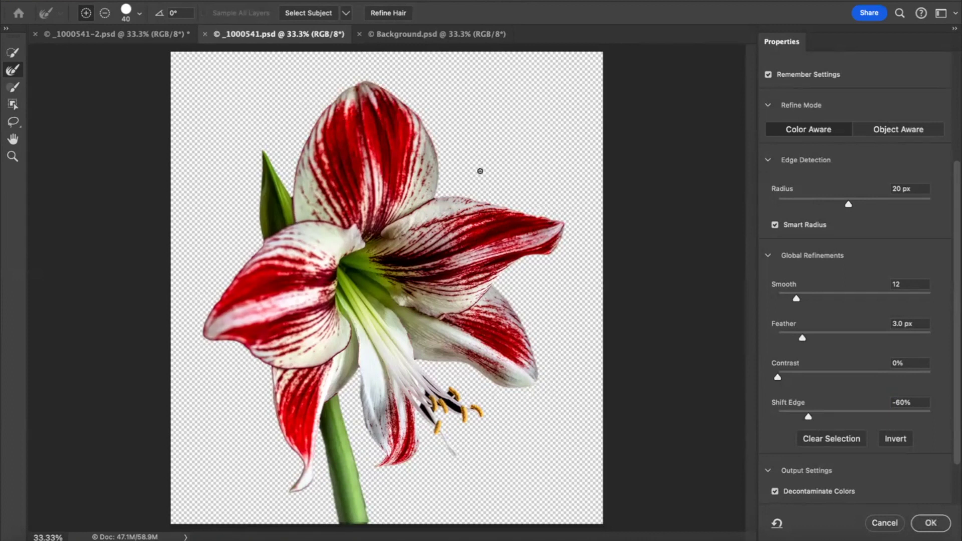
pyautogui.moveTo(952, 330); pyautogui.dragTo(954, 368)
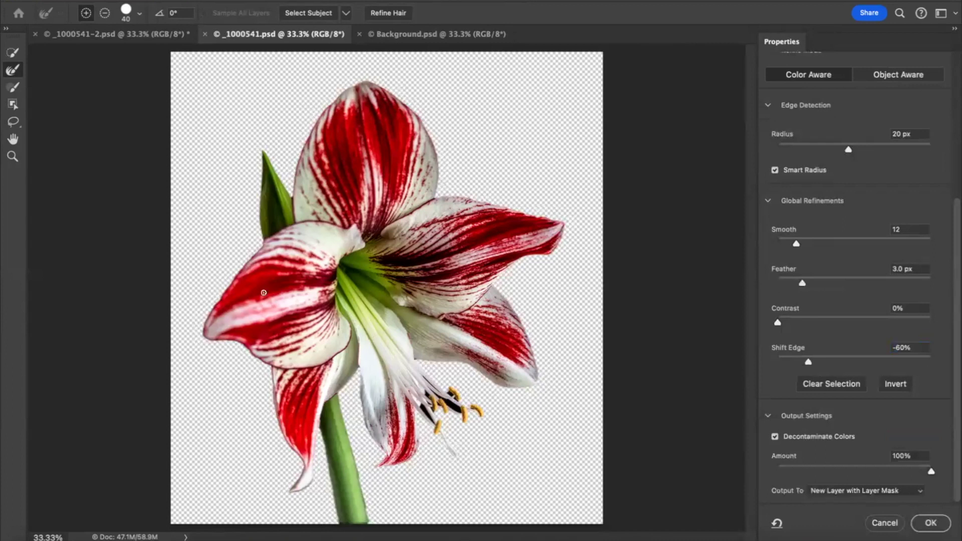
# - Choose the Refine Edge Brush for working around the stamens and reduce its size to 25
pyautogui.click(12, 157)
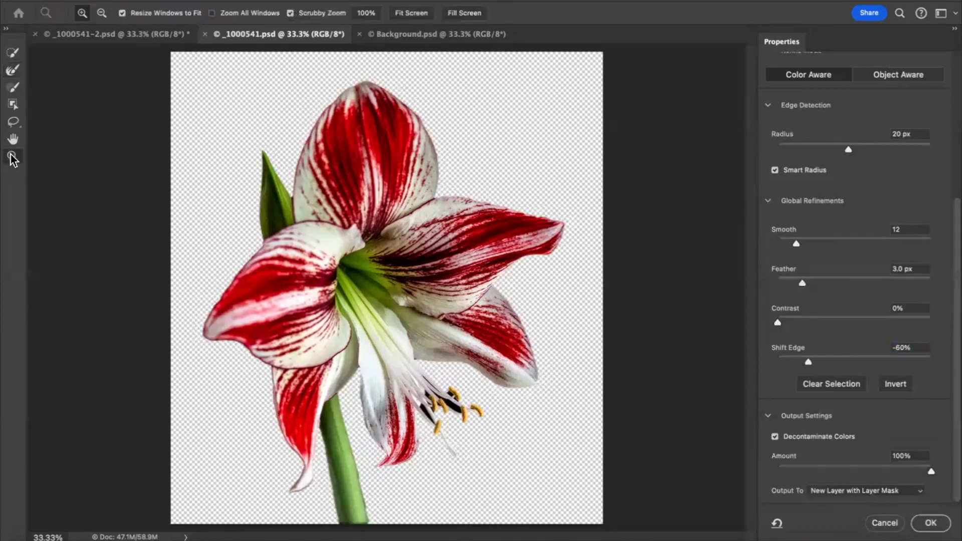
pyautogui.moveTo(459, 289); pyautogui.dragTo(480, 270)
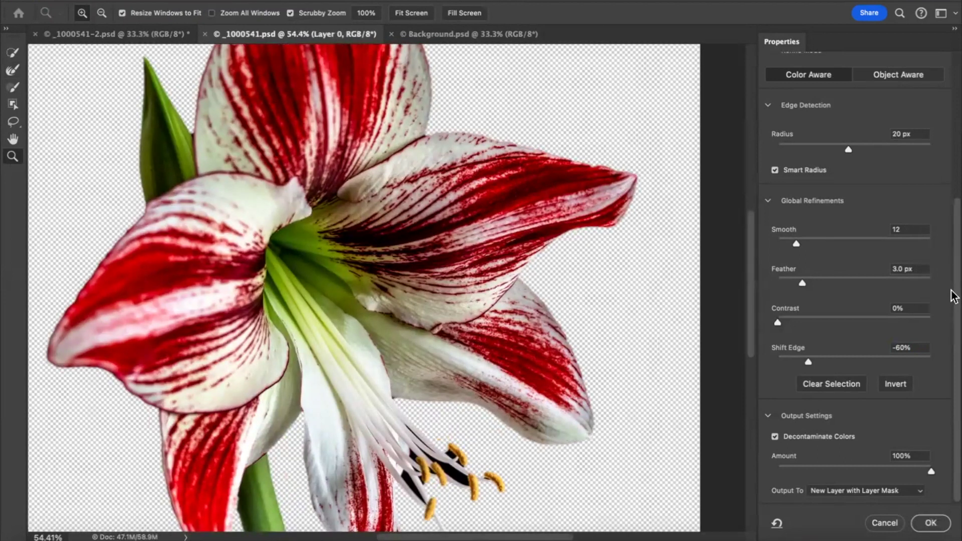
pyautogui.moveTo(755, 311); pyautogui.dragTo(751, 376)
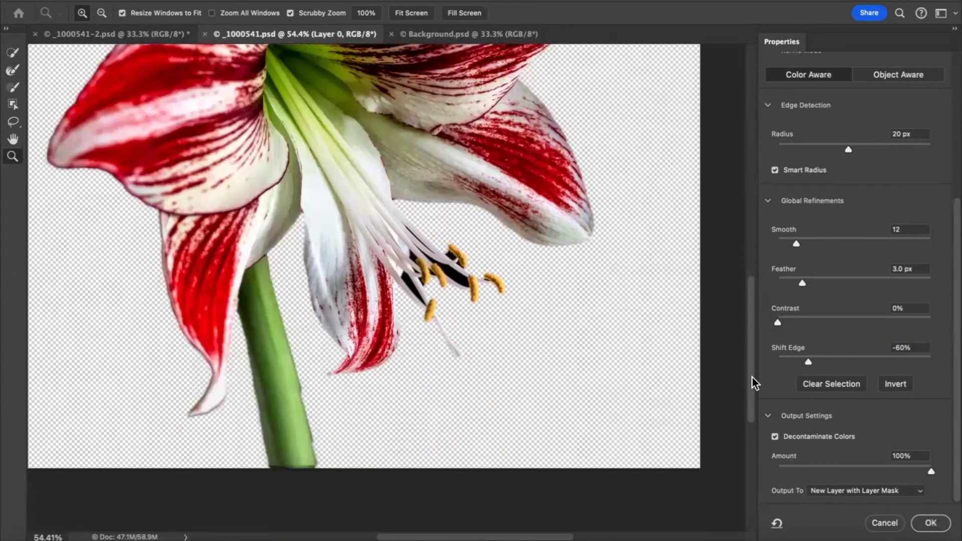
pyautogui.click(13, 71)
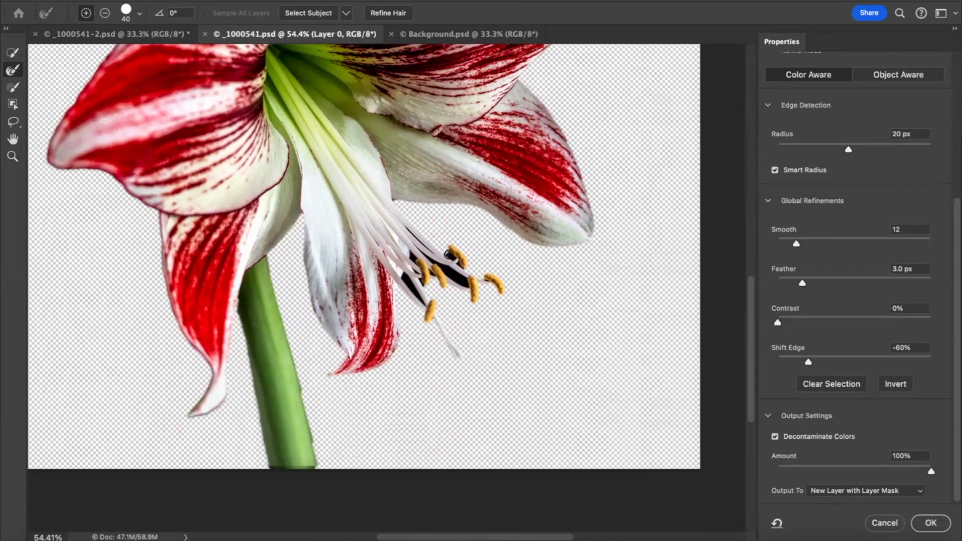
pyautogui.click(468, 329)
pyautogui.press('[')
pyautogui.press('[')
pyautogui.press('[')
pyautogui.press('[')
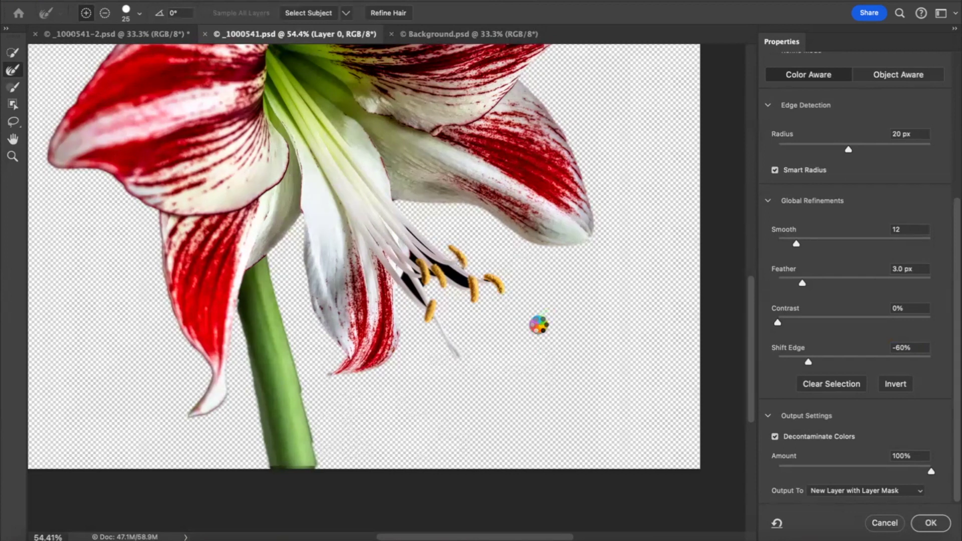
# - Brush away the dark background patches between the stamens and output the cutout as a new layer with layer mask
pyautogui.hscroll(2, 530, 337)
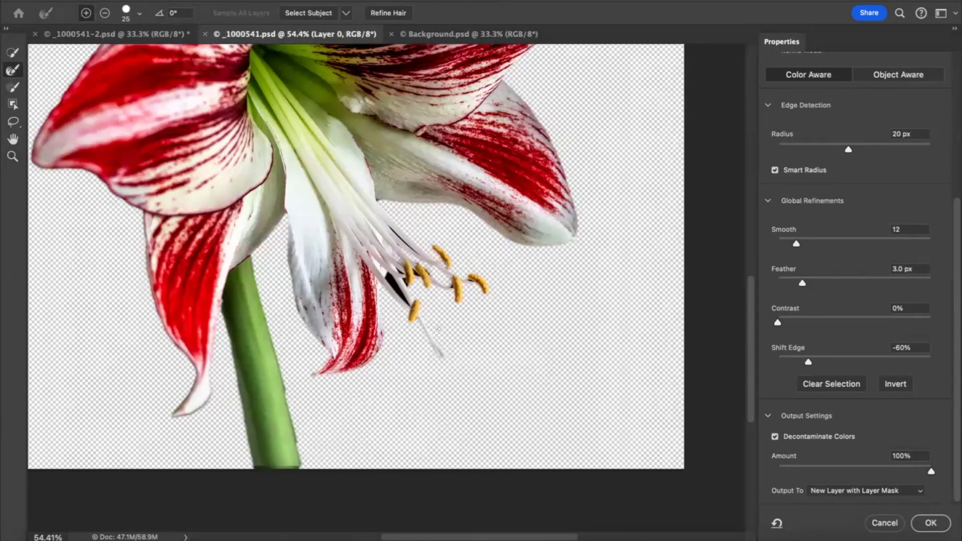
pyautogui.moveTo(419, 284); pyautogui.dragTo(426, 297)
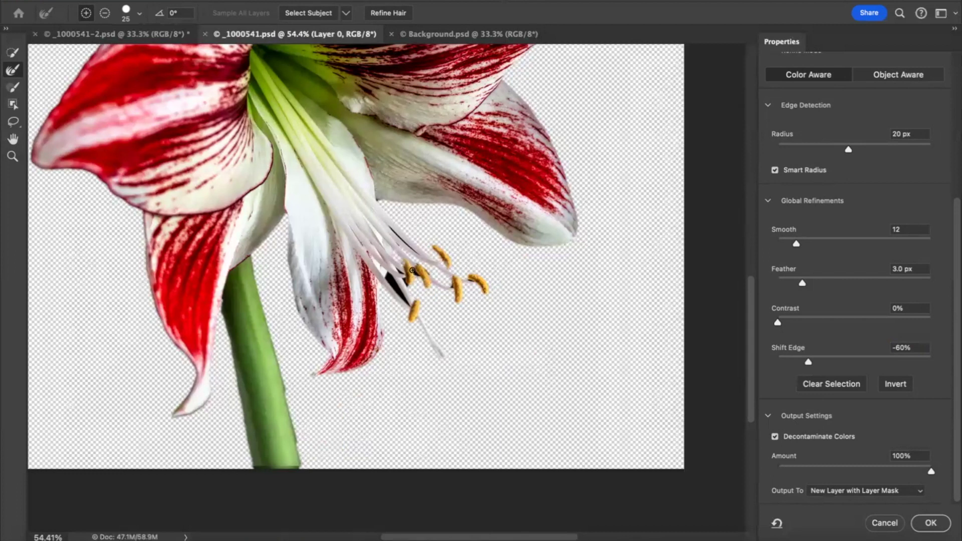
pyautogui.moveTo(425, 296); pyautogui.dragTo(423, 283)
pyautogui.moveTo(411, 284)
pyautogui.mouseDown()
pyautogui.moveTo(403, 272)
pyautogui.moveTo(423, 316)
pyautogui.moveTo(415, 281)
pyautogui.mouseUp()
pyautogui.moveTo(401, 276)
pyautogui.mouseDown()
pyautogui.moveTo(423, 303)
pyautogui.moveTo(409, 297)
pyautogui.mouseUp()
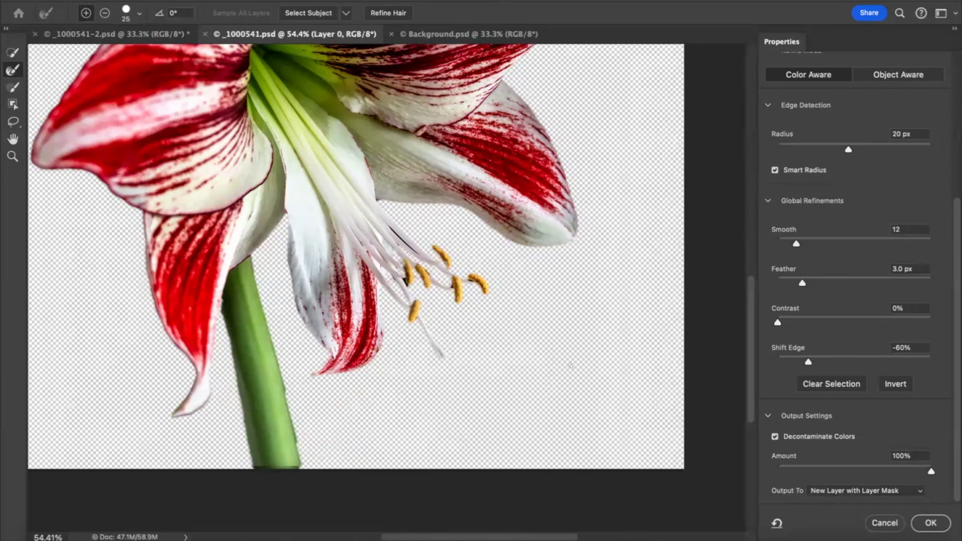
pyautogui.moveTo(408, 301); pyautogui.dragTo(390, 286)
pyautogui.click(546, 313)
pyautogui.click(397, 206)
pyautogui.click(929, 523)
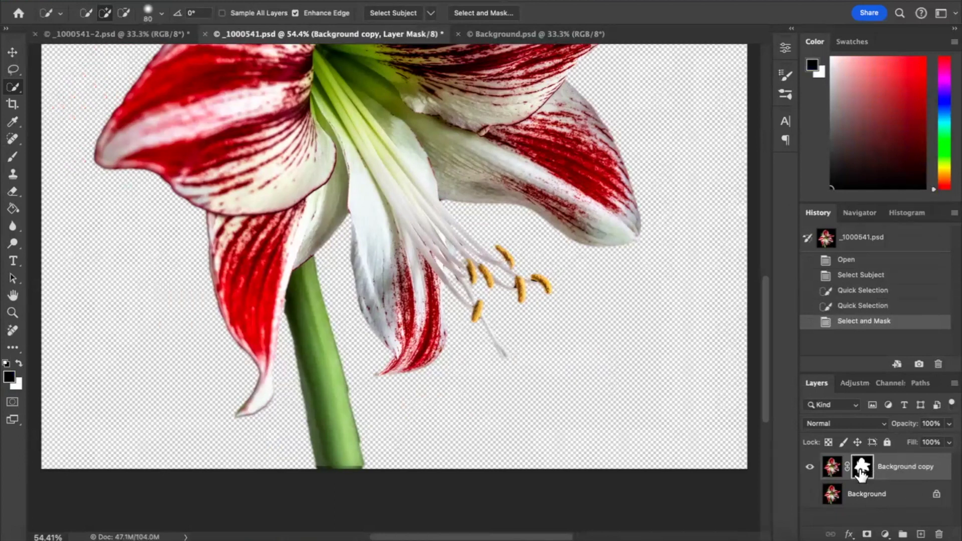
# - Copy the blurred texture from Background.psd into _1000541.psd as a new layer using the Move tool
pyautogui.press('z')
pyautogui.scroll(5, 563, 369)
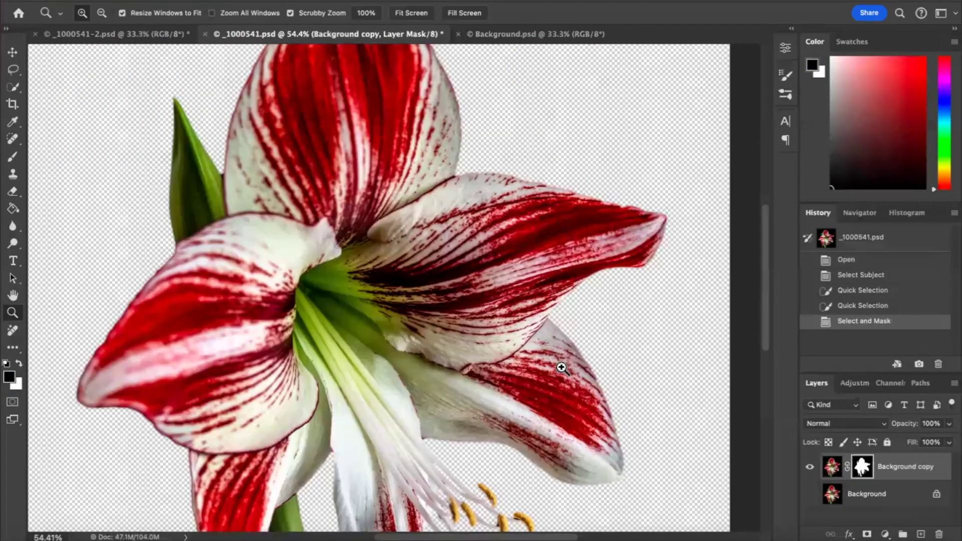
pyautogui.moveTo(672, 286); pyautogui.dragTo(632, 316)
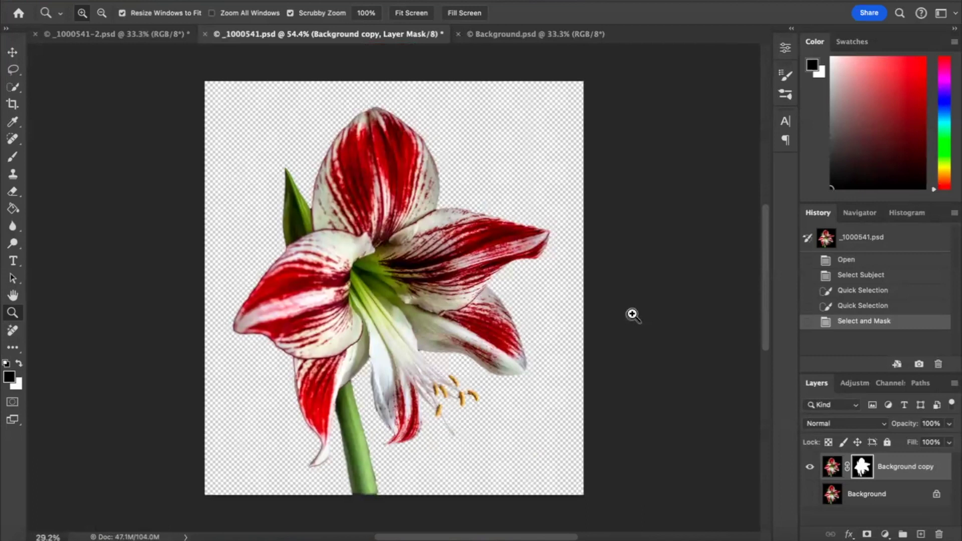
pyautogui.click(527, 33)
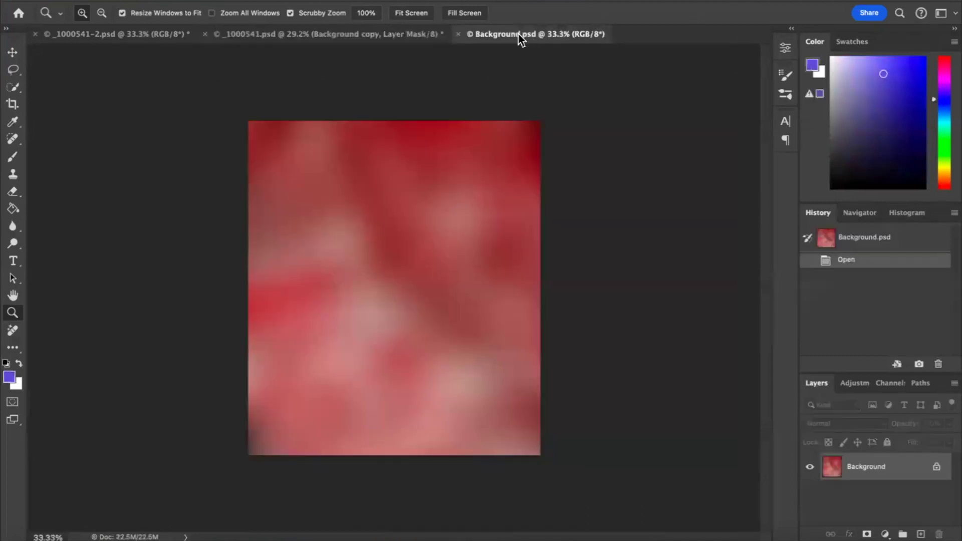
pyautogui.click(13, 54)
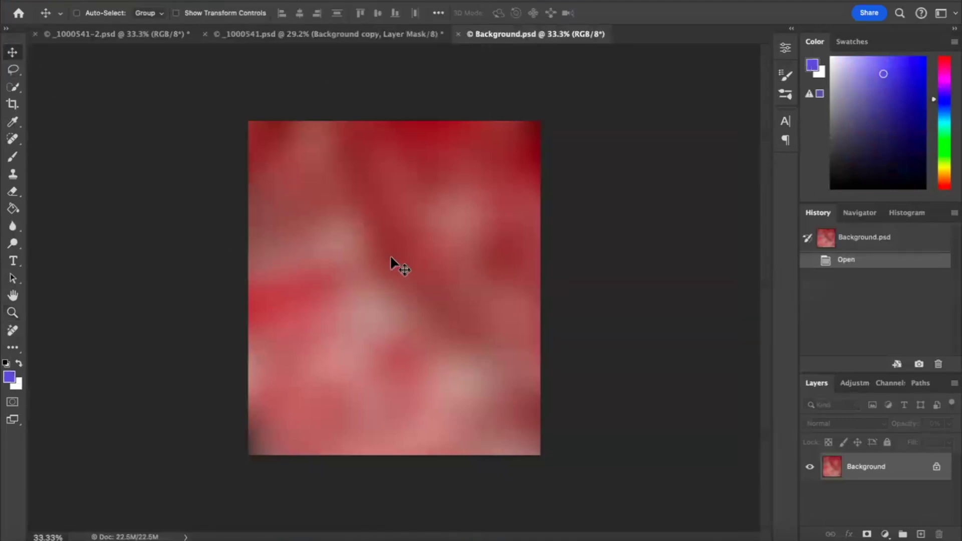
pyautogui.moveTo(391, 258); pyautogui.dragTo(323, 61)
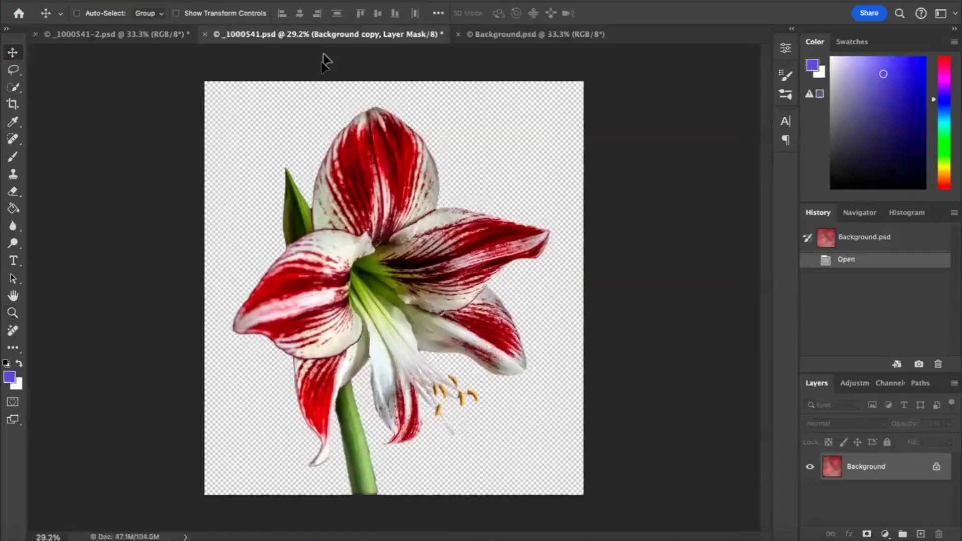
pyautogui.moveTo(304, 139); pyautogui.dragTo(305, 140)
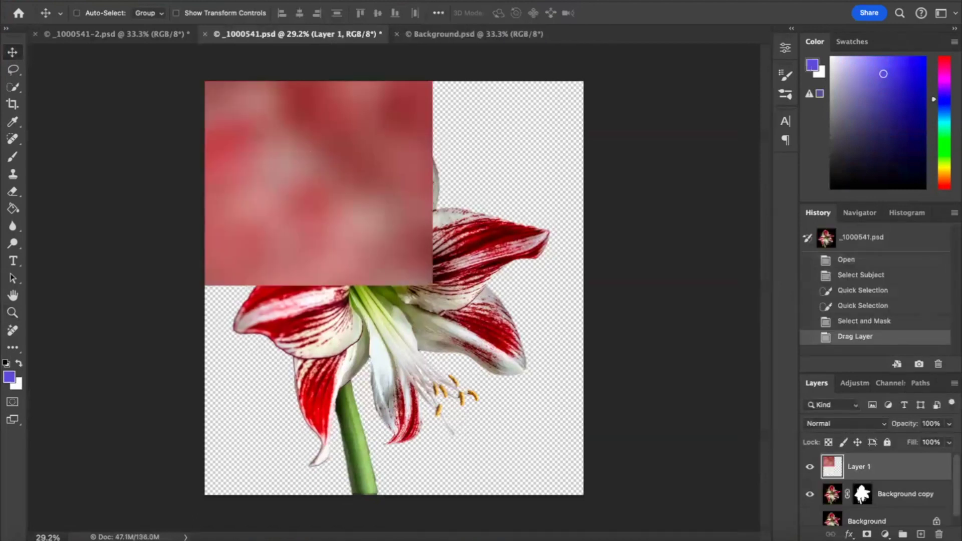
# - Free Transform the blurred texture layer to about 154% so it covers the canvas, and place it beneath the flower cutout layer
pyautogui.click(155, 2)
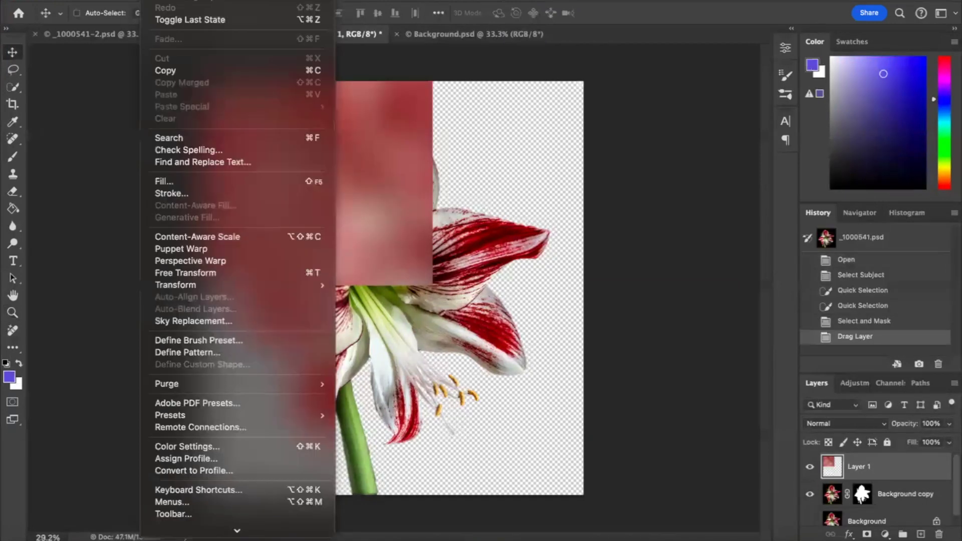
pyautogui.click(219, 273)
pyautogui.moveTo(290, 129); pyautogui.dragTo(329, 235)
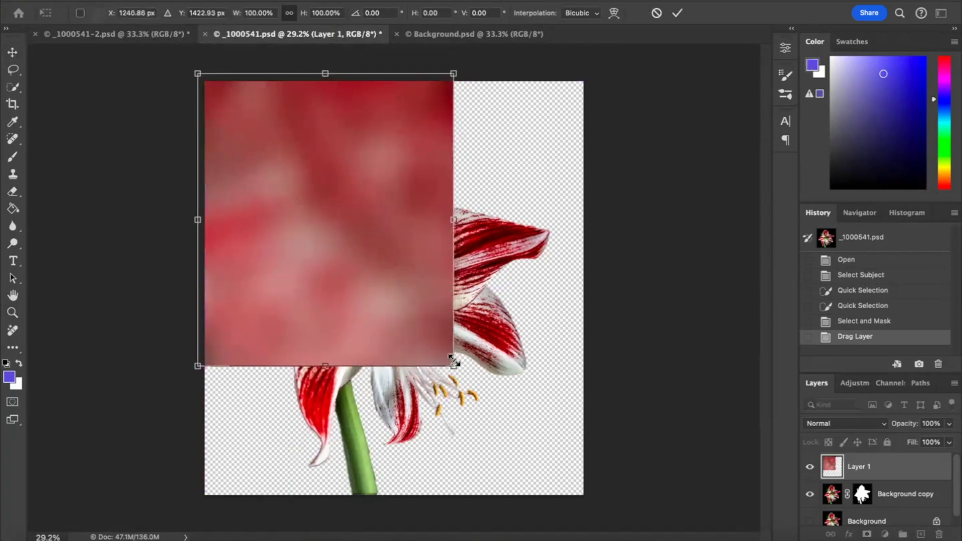
pyautogui.moveTo(454, 366); pyautogui.dragTo(625, 489)
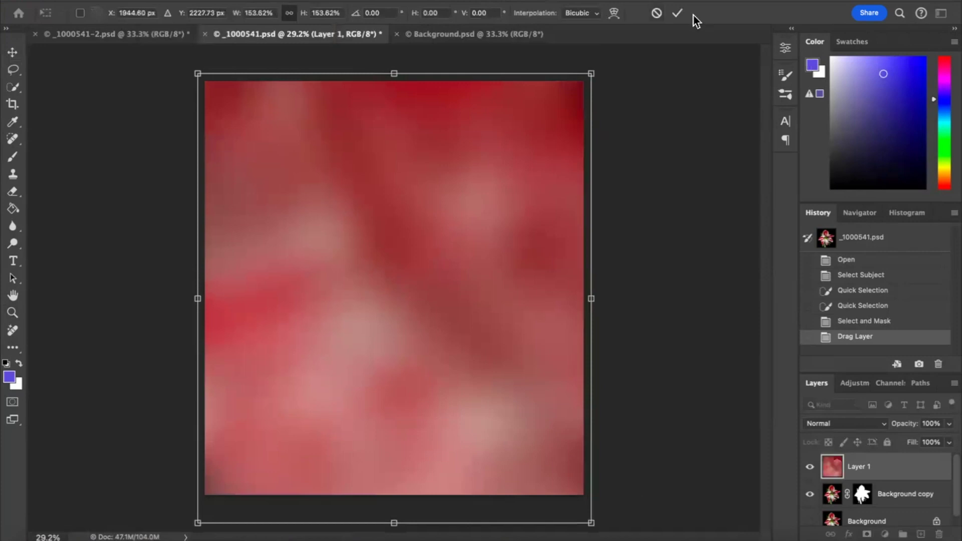
pyautogui.click(677, 13)
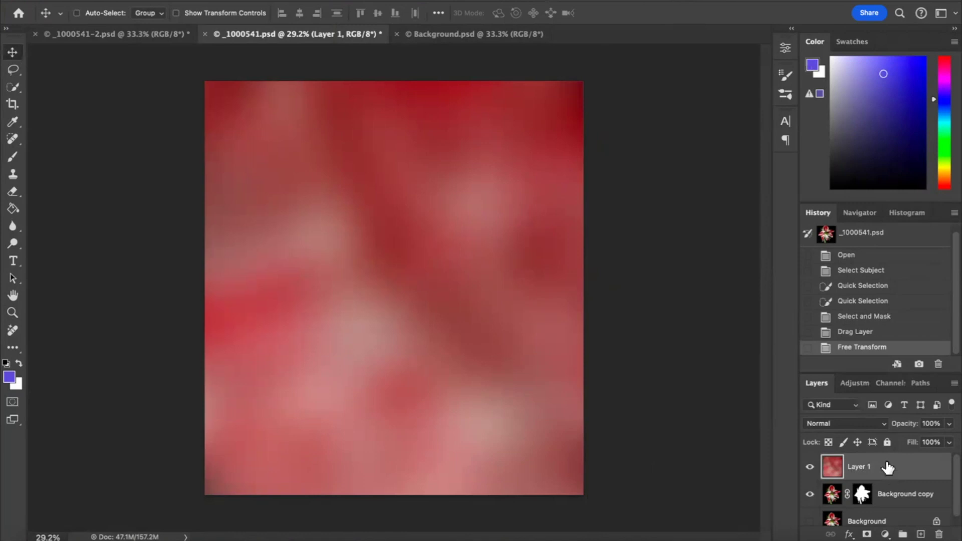
pyautogui.moveTo(892, 472); pyautogui.dragTo(892, 510)
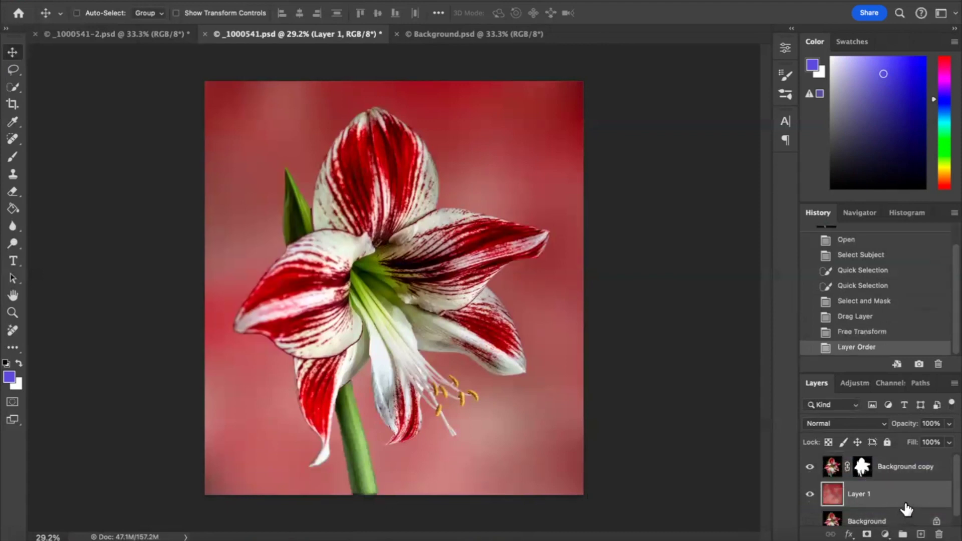
# - View the finished example in _1000541-2.psd, return to _1000541.psd, and confirm black (000000) as the foreground color
pyautogui.click(107, 35)
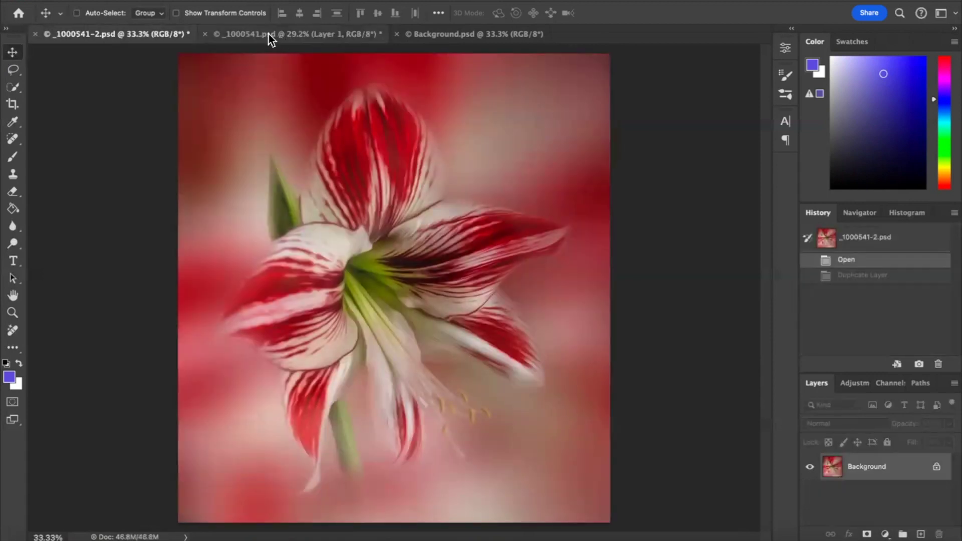
pyautogui.click(299, 34)
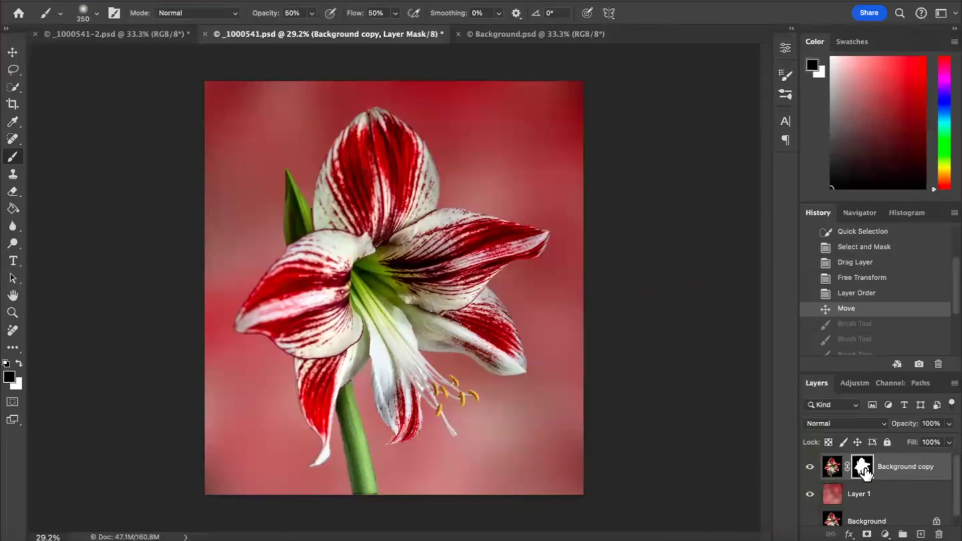
pyautogui.click(9, 381)
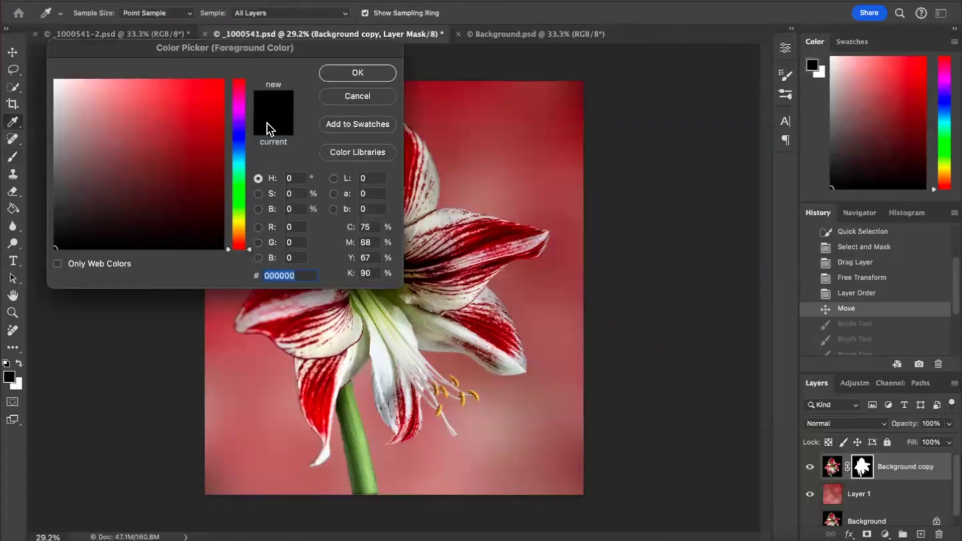
pyautogui.click(366, 74)
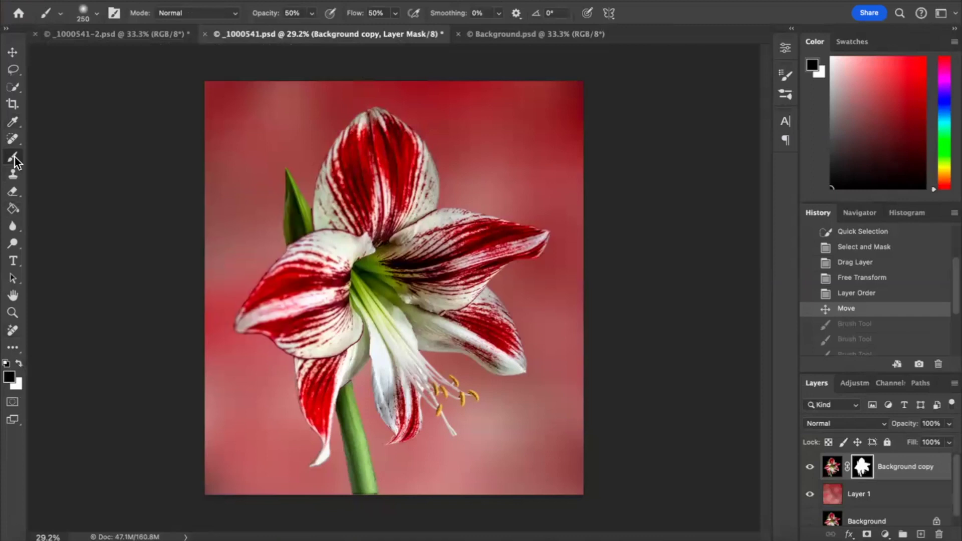
# - Set up the soft round 250 px brush with 0% hardness, Normal mode and 25% opacity
pyautogui.click(98, 15)
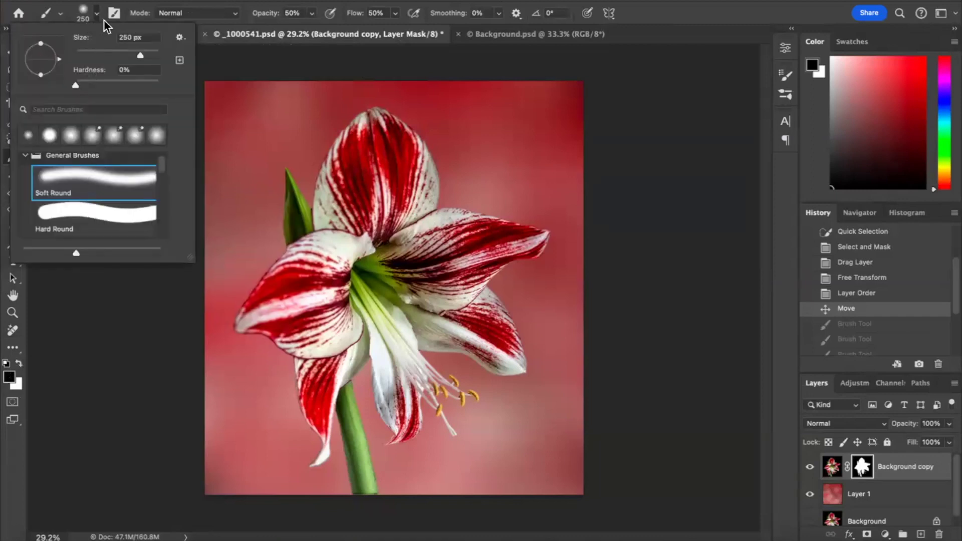
pyautogui.click(98, 18)
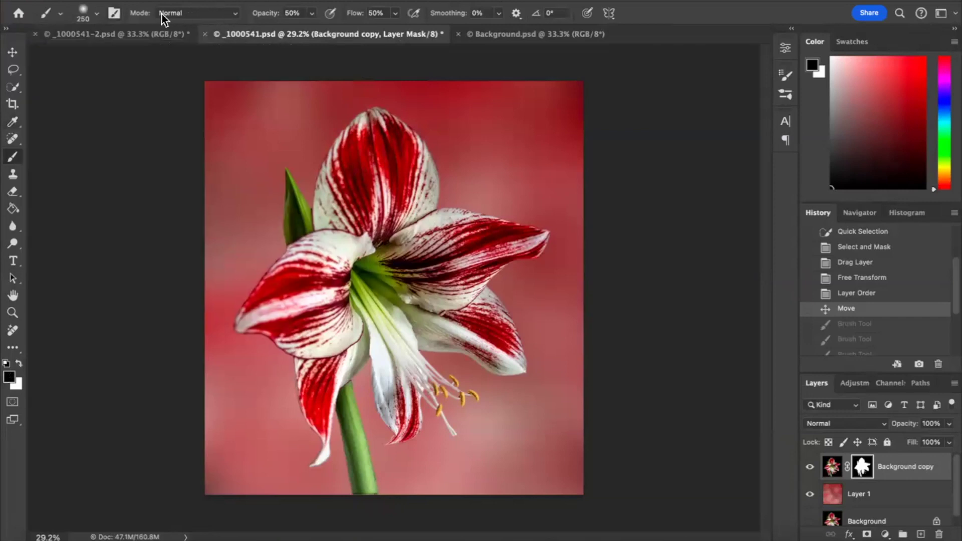
pyautogui.click(234, 15)
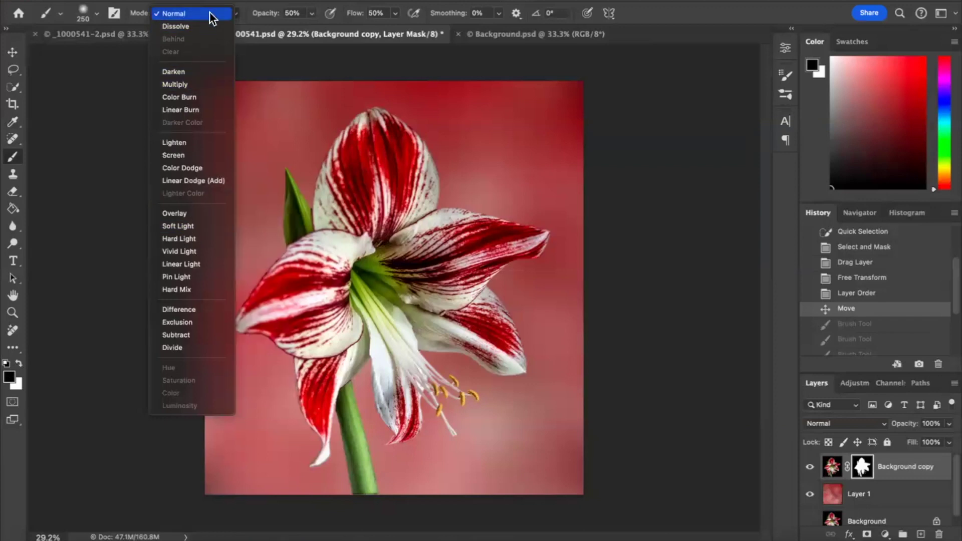
pyautogui.click(209, 15)
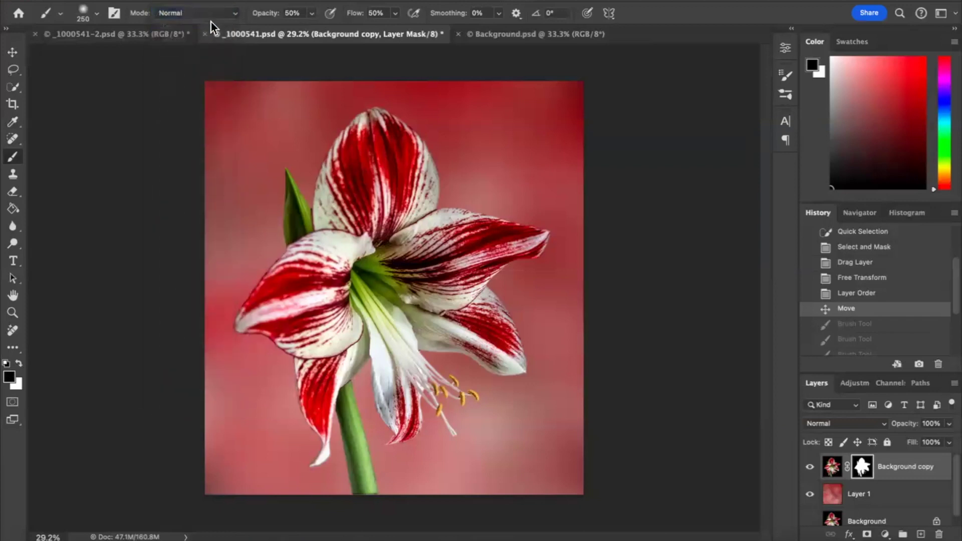
pyautogui.click(311, 14)
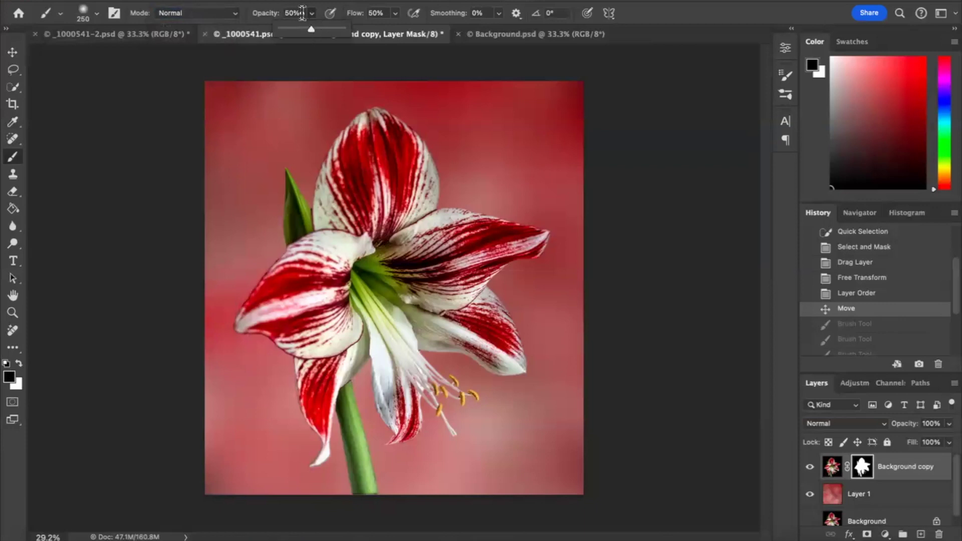
pyautogui.click(302, 13)
pyautogui.write('2')
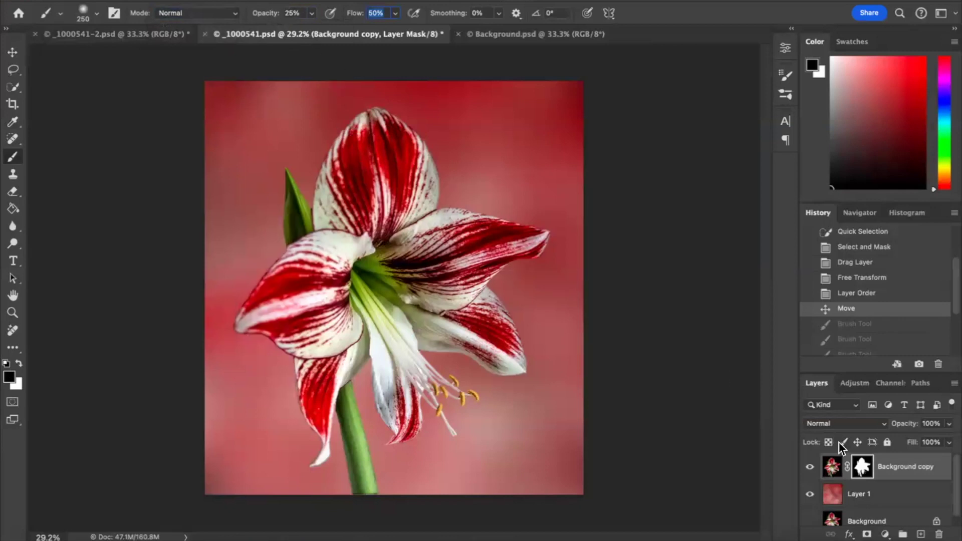
# - Restore the undone brush strokes on the flower's layer mask, soften the top petal's right edge, and compare it with the unpainted state
pyautogui.click(831, 468)
pyautogui.click(862, 468)
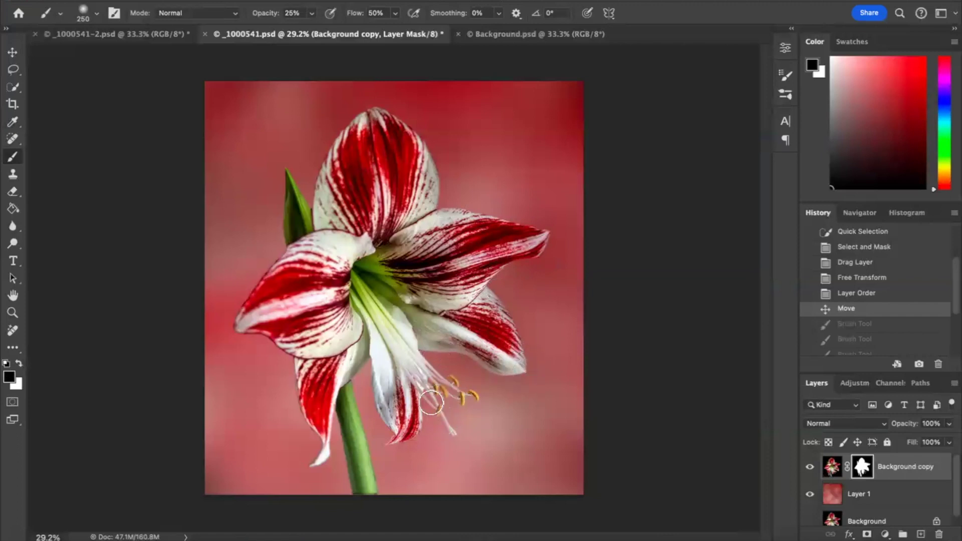
pyautogui.press('super+shift+z')
pyautogui.press('super+shift+z')
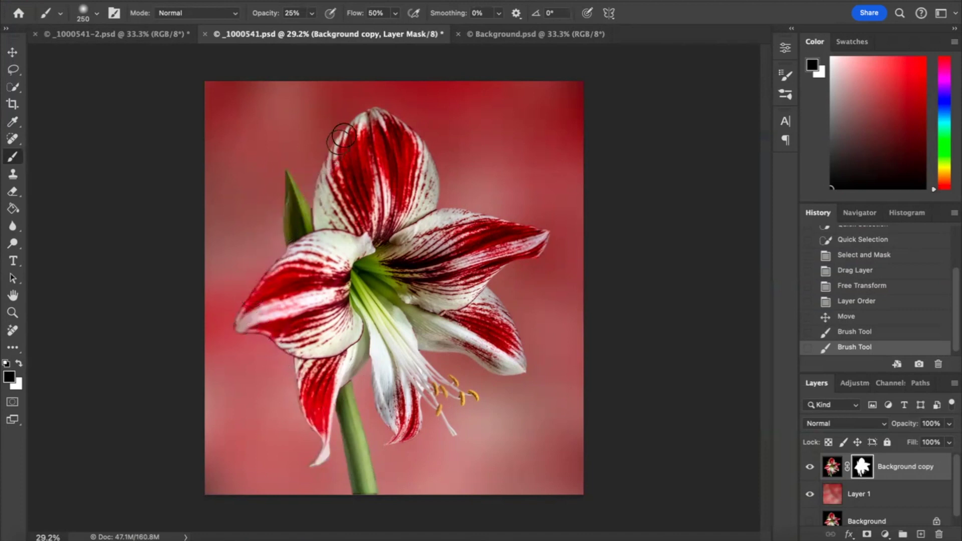
pyautogui.moveTo(411, 129); pyautogui.dragTo(447, 181)
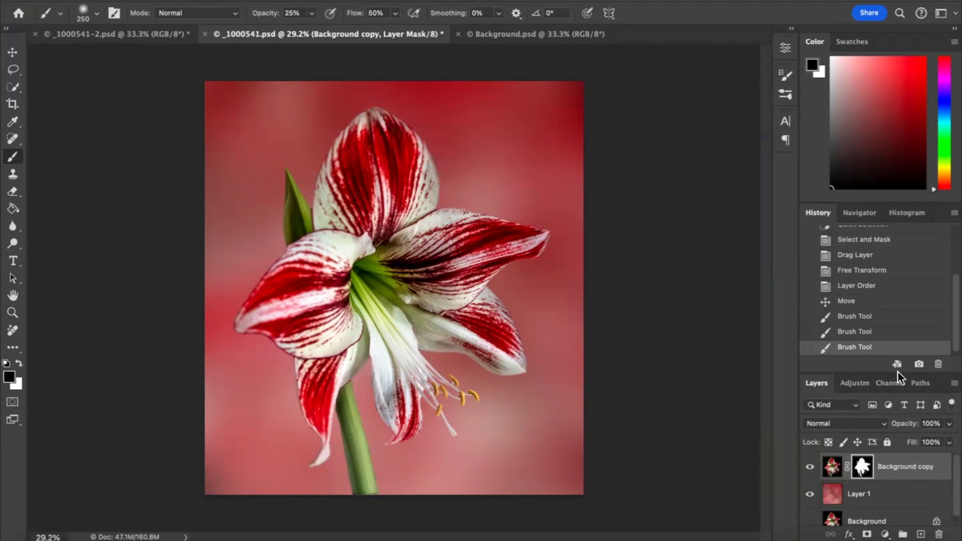
pyautogui.click(877, 303)
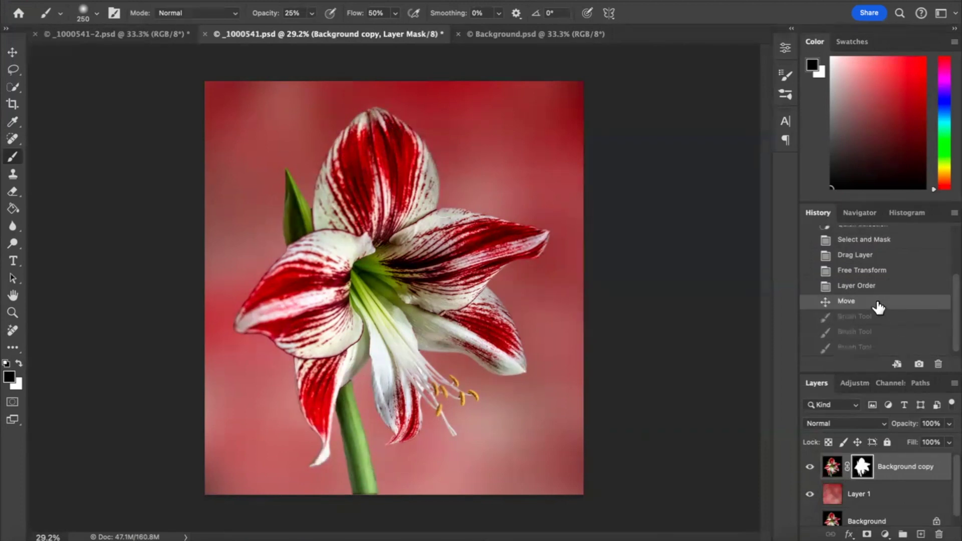
pyautogui.click(885, 349)
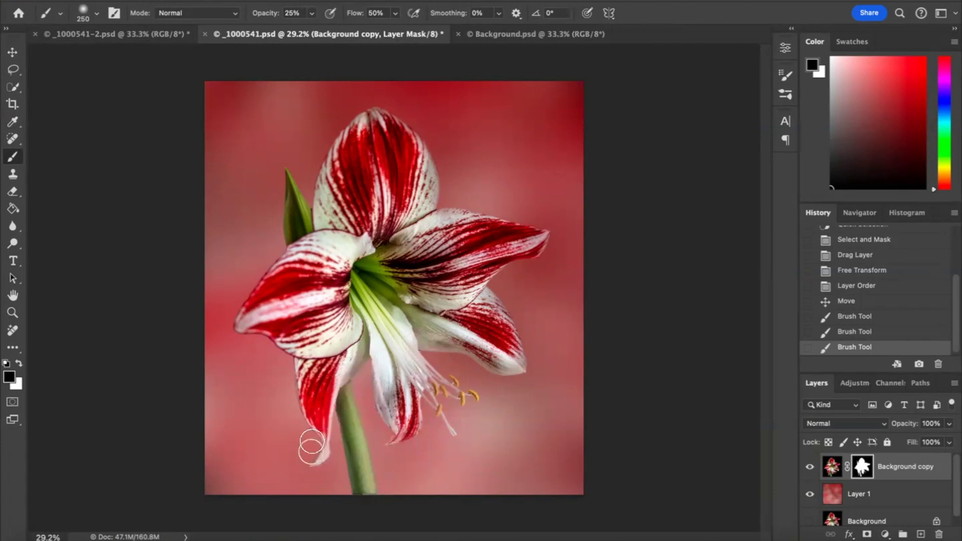
# - Paint black at 25% opacity on the mask to soften the edges of the lower-left, left and top petals and the green bud
pyautogui.moveTo(297, 378)
pyautogui.mouseDown()
pyautogui.moveTo(294, 399)
pyautogui.moveTo(290, 353)
pyautogui.mouseUp()
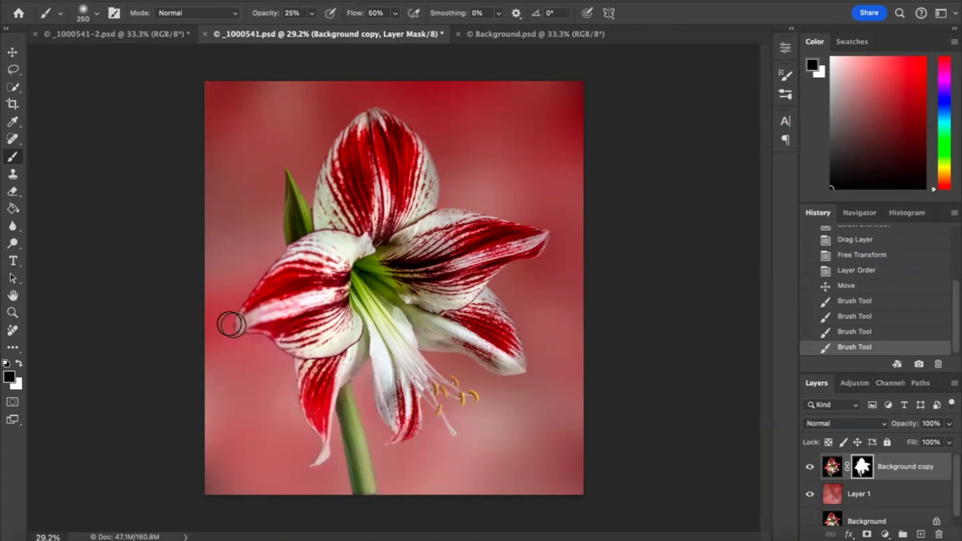
pyautogui.moveTo(285, 240)
pyautogui.mouseDown()
pyautogui.moveTo(288, 170)
pyautogui.moveTo(306, 205)
pyautogui.moveTo(347, 121)
pyautogui.moveTo(376, 101)
pyautogui.mouseUp()
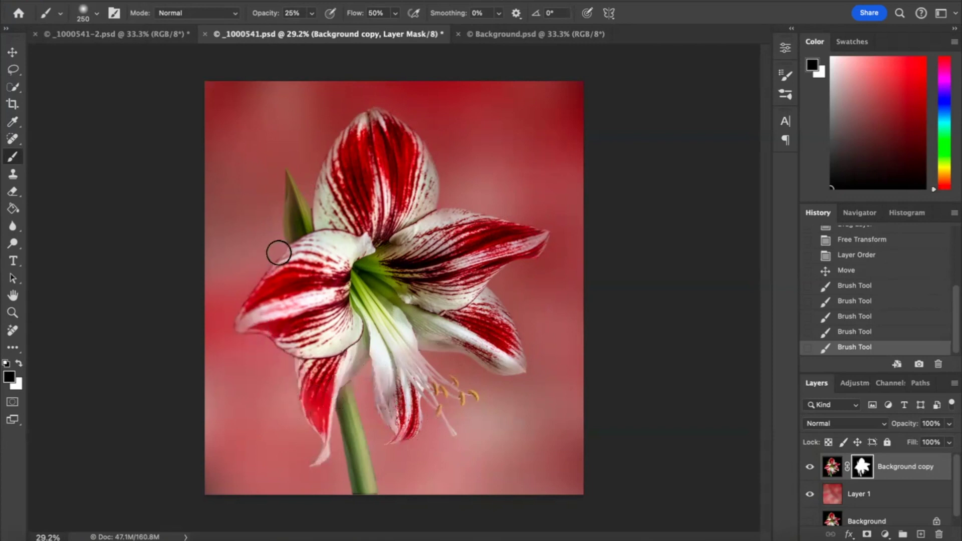
pyautogui.moveTo(248, 292)
pyautogui.mouseDown()
pyautogui.moveTo(260, 344)
pyautogui.moveTo(292, 371)
pyautogui.mouseUp()
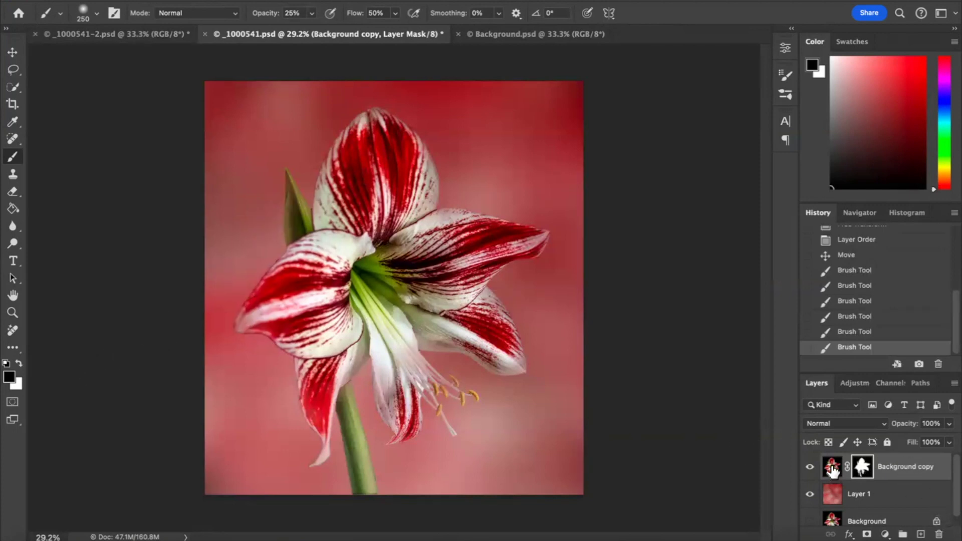
# - Set the brush to 50% opacity and 70 px, and blend the left petal's tip and outer edges on the mask
pyautogui.click(312, 14)
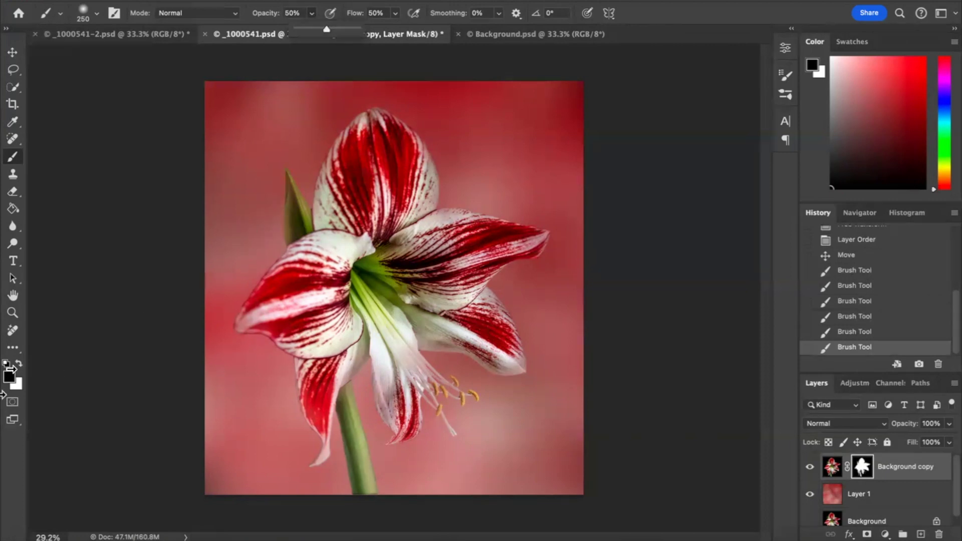
pyautogui.click(12, 313)
pyautogui.moveTo(423, 333); pyautogui.dragTo(443, 322)
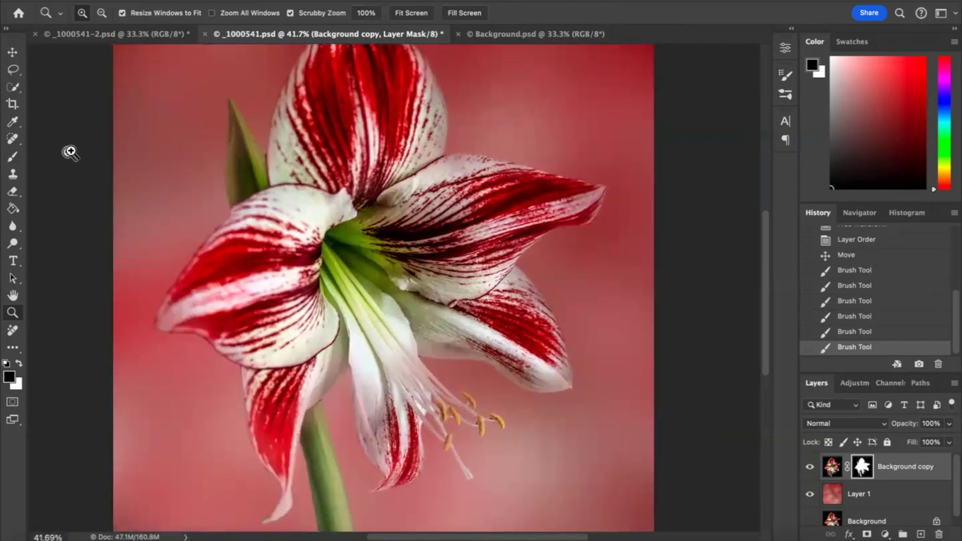
pyautogui.click(14, 158)
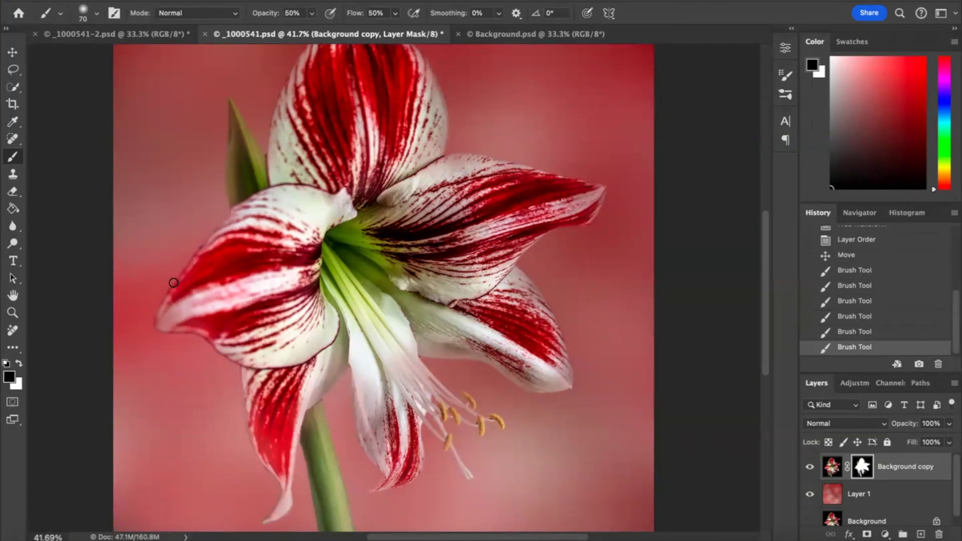
pyautogui.moveTo(153, 319); pyautogui.dragTo(157, 325)
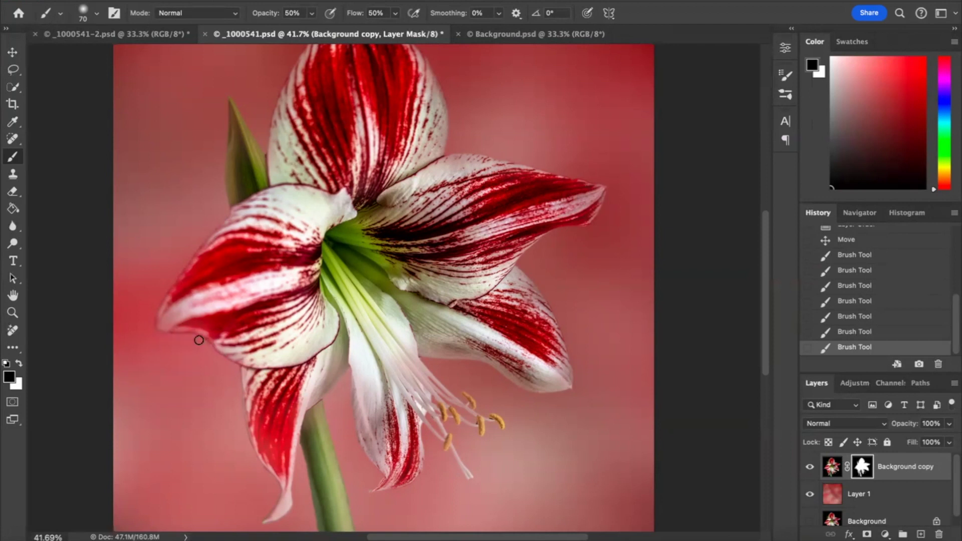
pyautogui.moveTo(242, 366); pyautogui.dragTo(192, 265)
# - Compare the whole flower with an earlier brush state in the history, returning to the latest state
pyautogui.press('z')
pyautogui.moveTo(466, 287); pyautogui.dragTo(451, 288)
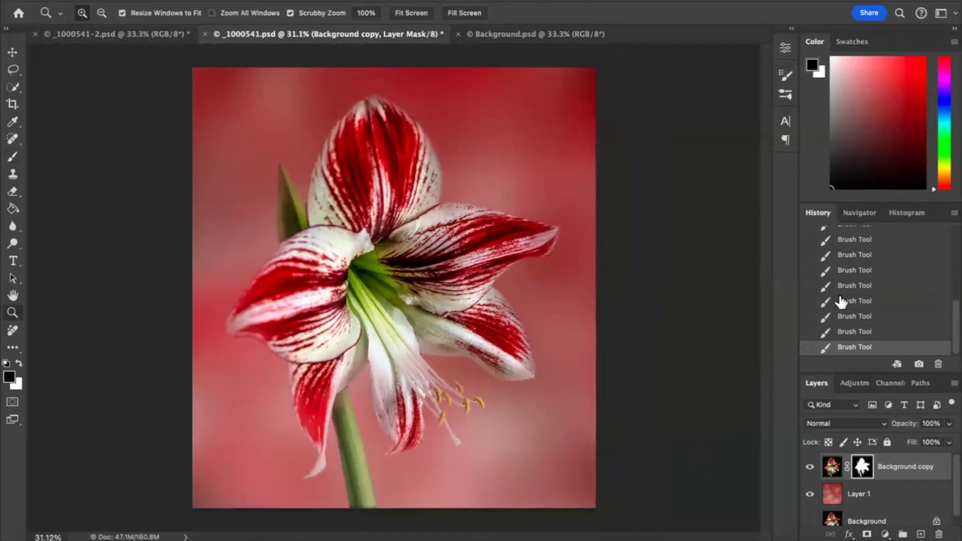
pyautogui.click(855, 286)
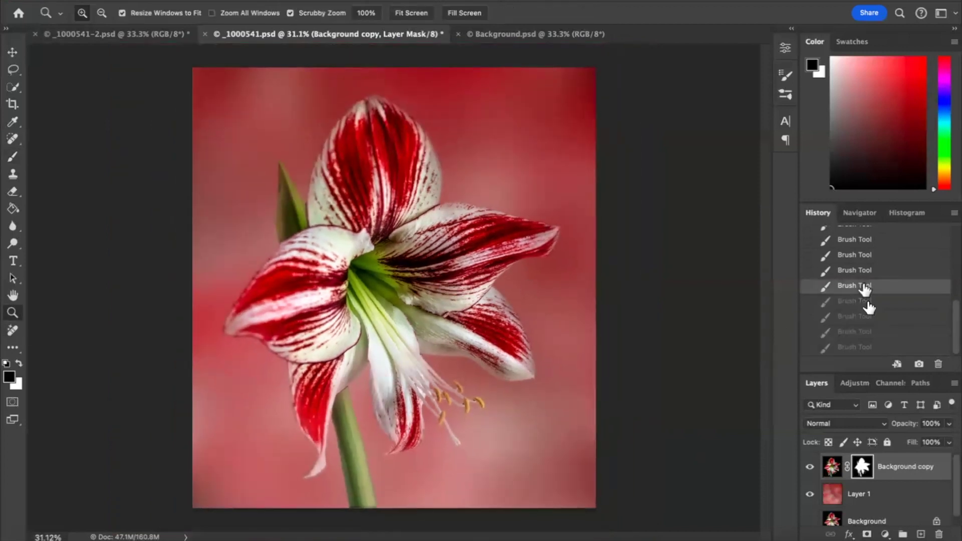
pyautogui.click(865, 349)
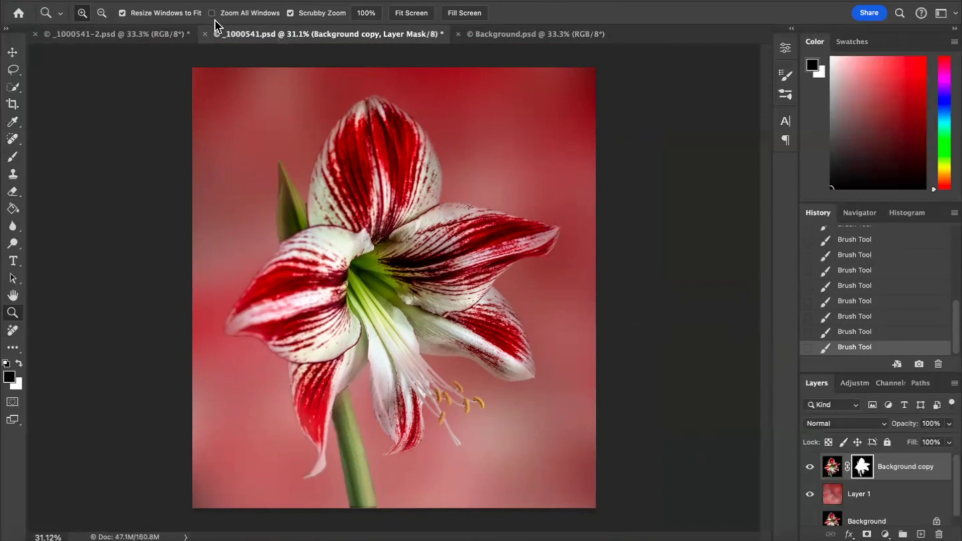
# - Fade out the stem's lower end on the mask with a 300 px brush at 50% opacity, and soften the right petals' edges
pyautogui.click(14, 155)
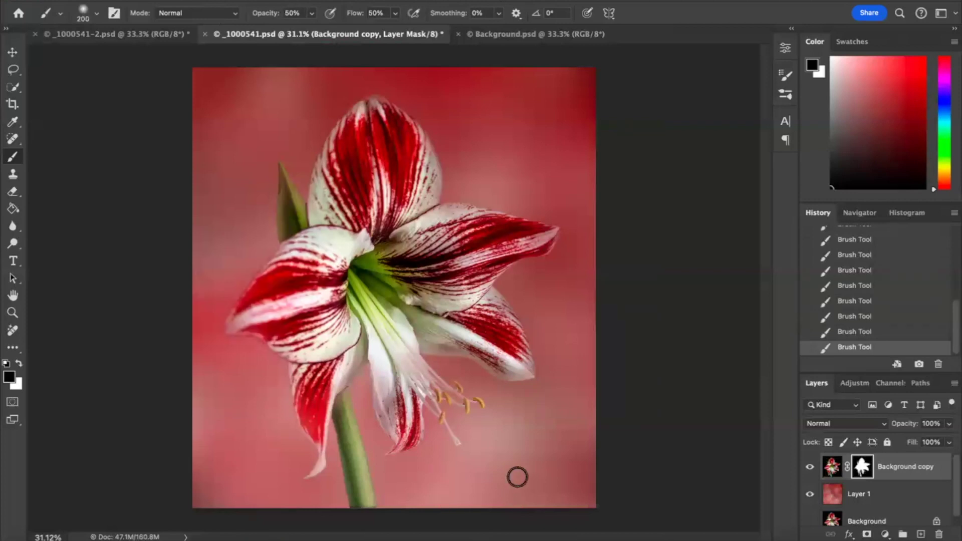
pyautogui.press(']')
pyautogui.press(']')
pyautogui.moveTo(364, 484)
pyautogui.mouseDown()
pyautogui.moveTo(364, 506)
pyautogui.moveTo(345, 501)
pyautogui.moveTo(369, 509)
pyautogui.mouseUp()
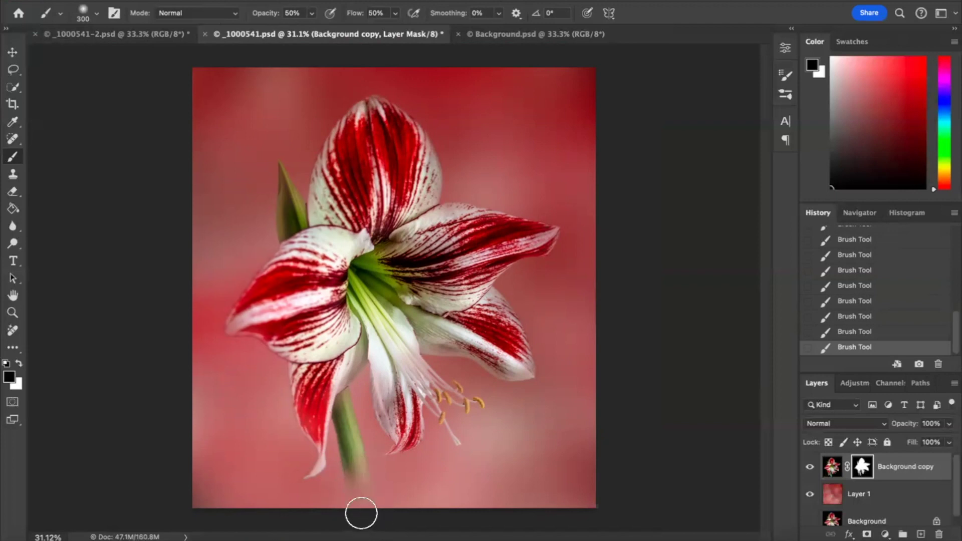
pyautogui.moveTo(355, 504)
pyautogui.mouseDown()
pyautogui.moveTo(354, 454)
pyautogui.moveTo(364, 513)
pyautogui.moveTo(347, 407)
pyautogui.moveTo(358, 503)
pyautogui.mouseUp()
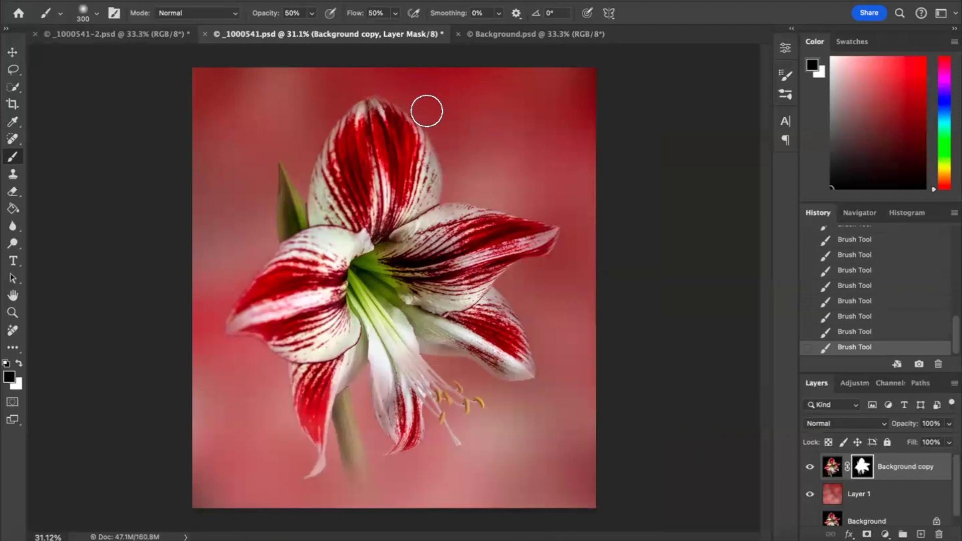
pyautogui.moveTo(472, 193)
pyautogui.mouseDown()
pyautogui.moveTo(555, 216)
pyautogui.moveTo(549, 250)
pyautogui.moveTo(518, 286)
pyautogui.moveTo(507, 282)
pyautogui.moveTo(537, 348)
pyautogui.moveTo(520, 390)
pyautogui.moveTo(533, 399)
pyautogui.moveTo(520, 347)
pyautogui.mouseUp()
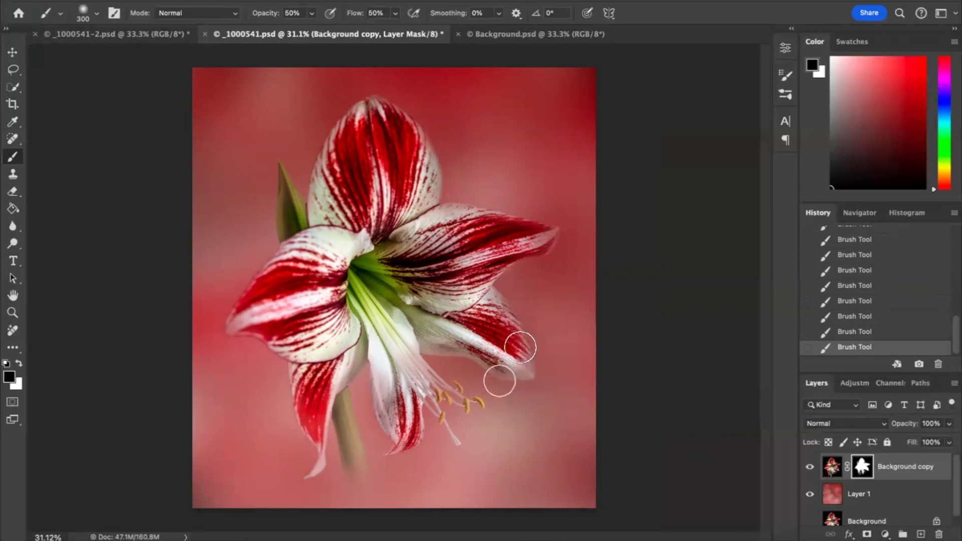
# - Set the brush to 25% opacity and enlarge it to 500 px
pyautogui.click(311, 13)
pyautogui.click(303, 12)
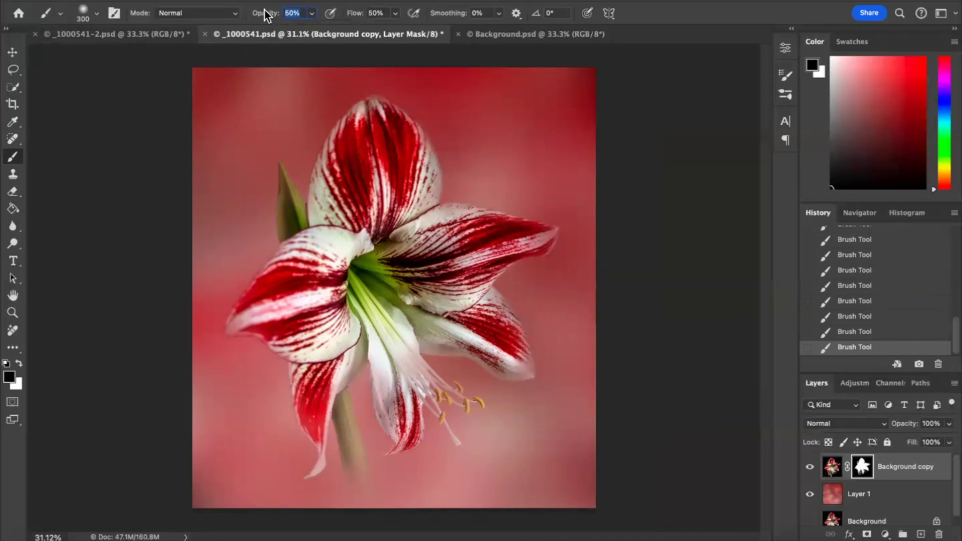
pyautogui.press('Tab')
pyautogui.press(']')
pyautogui.press(']')
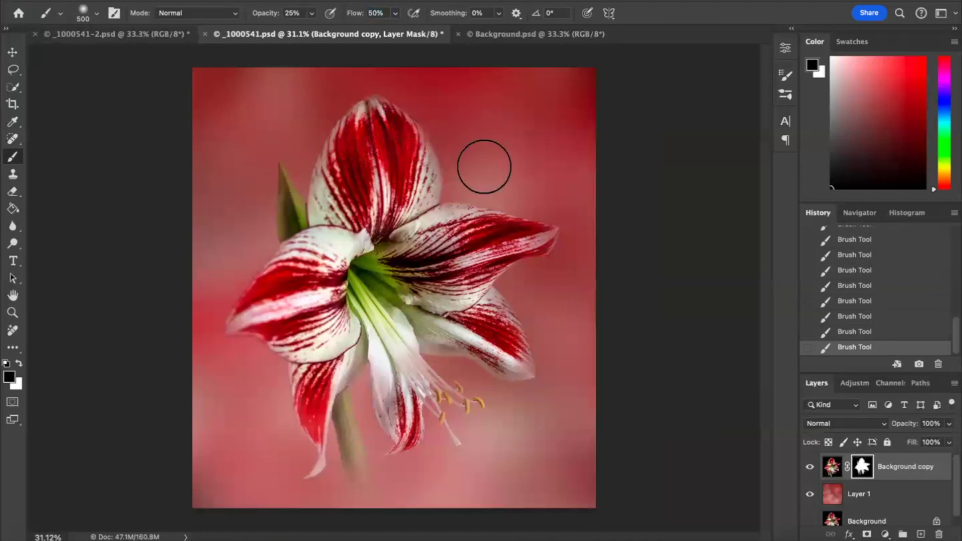